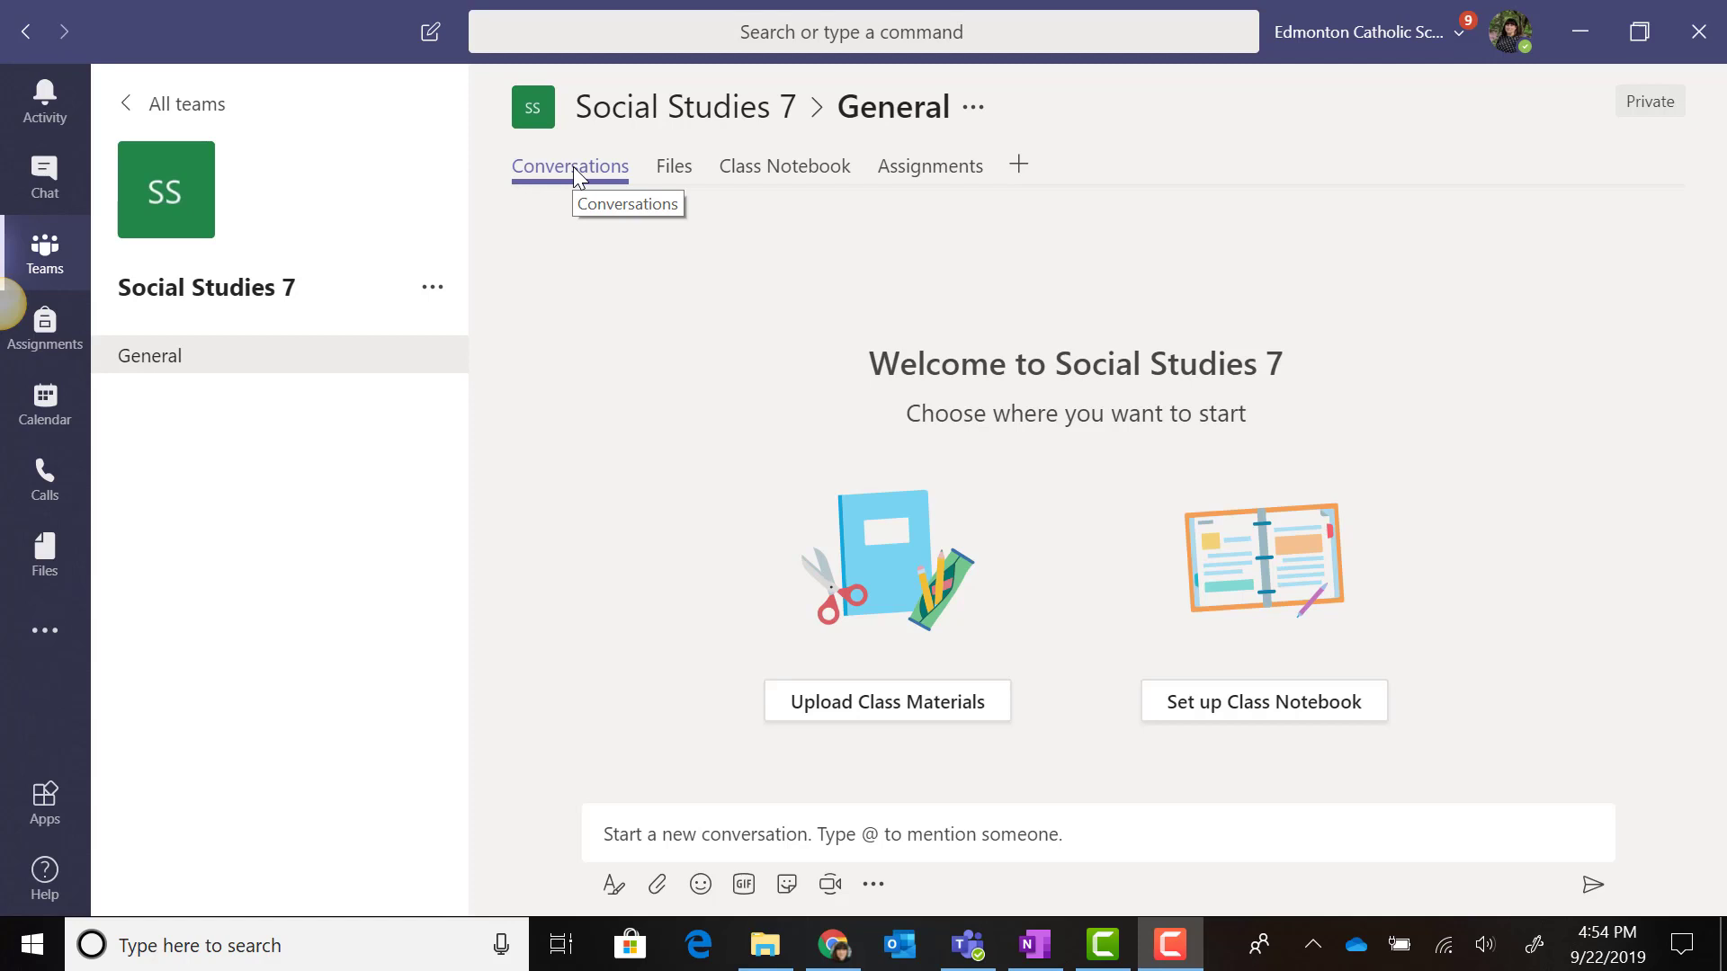
Review the General channel's Files, Assignments and available tab apps, and return to its Conversations
{"action": "left_click", "coordinate": [690, 170]}
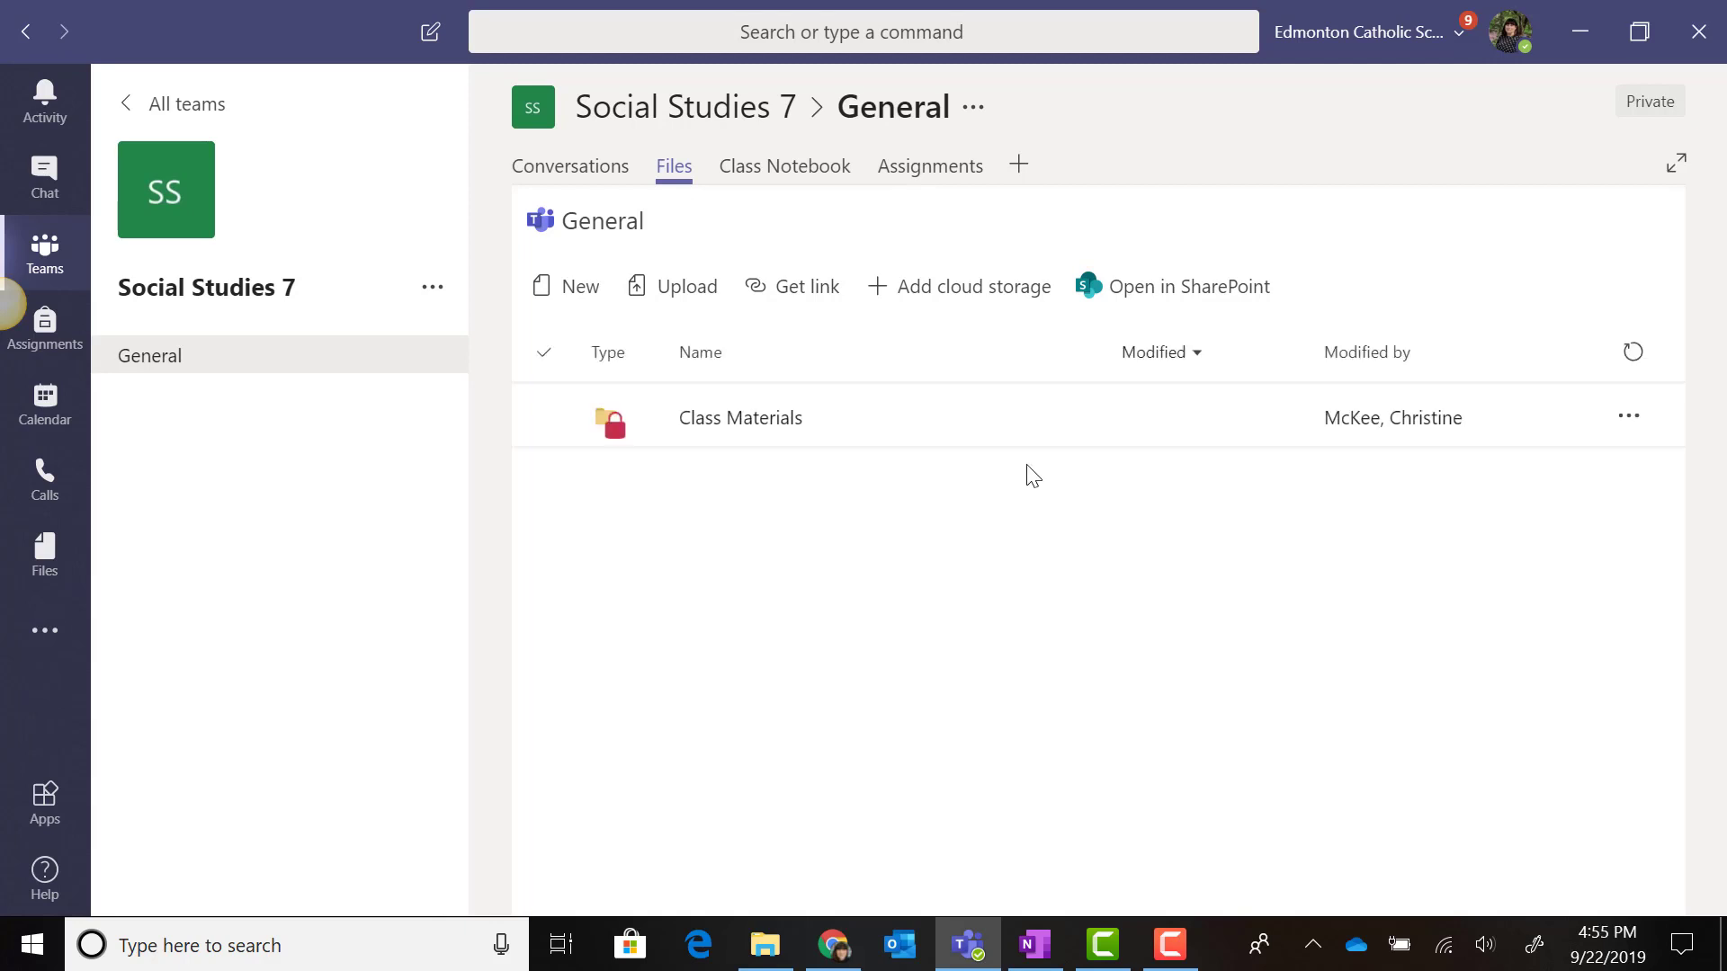
{"action": "left_click", "coordinate": [806, 401]}
{"action": "left_click", "coordinate": [900, 176]}
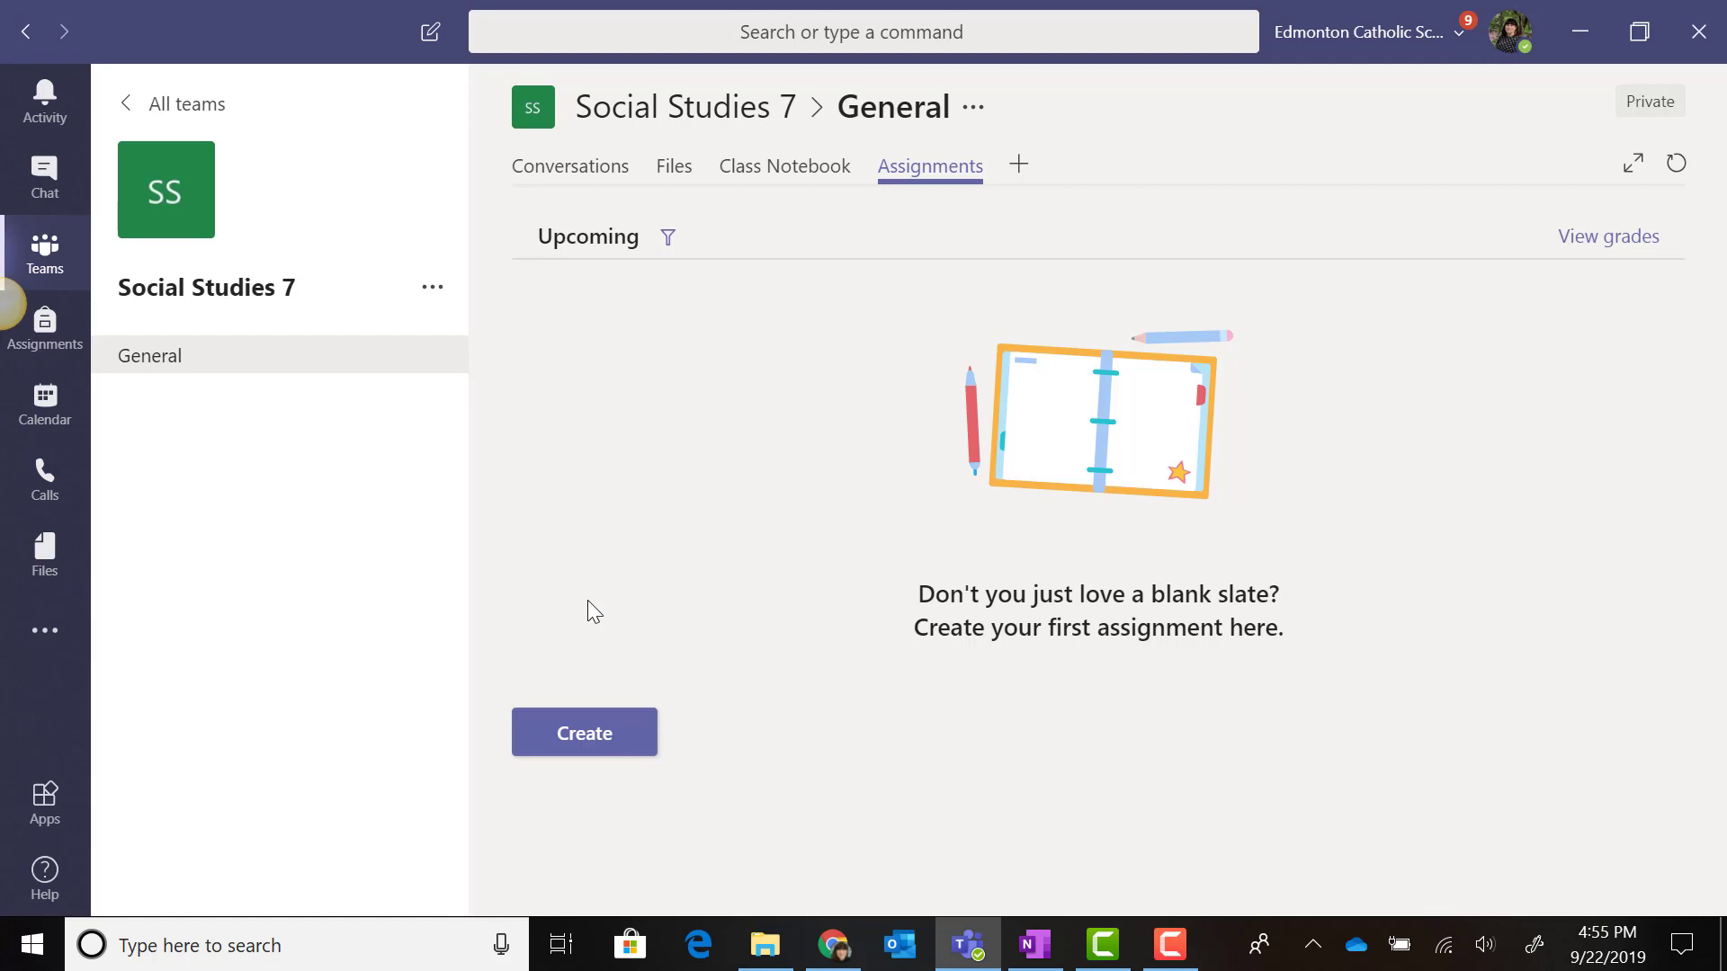
{"action": "left_click", "coordinate": [1019, 168]}
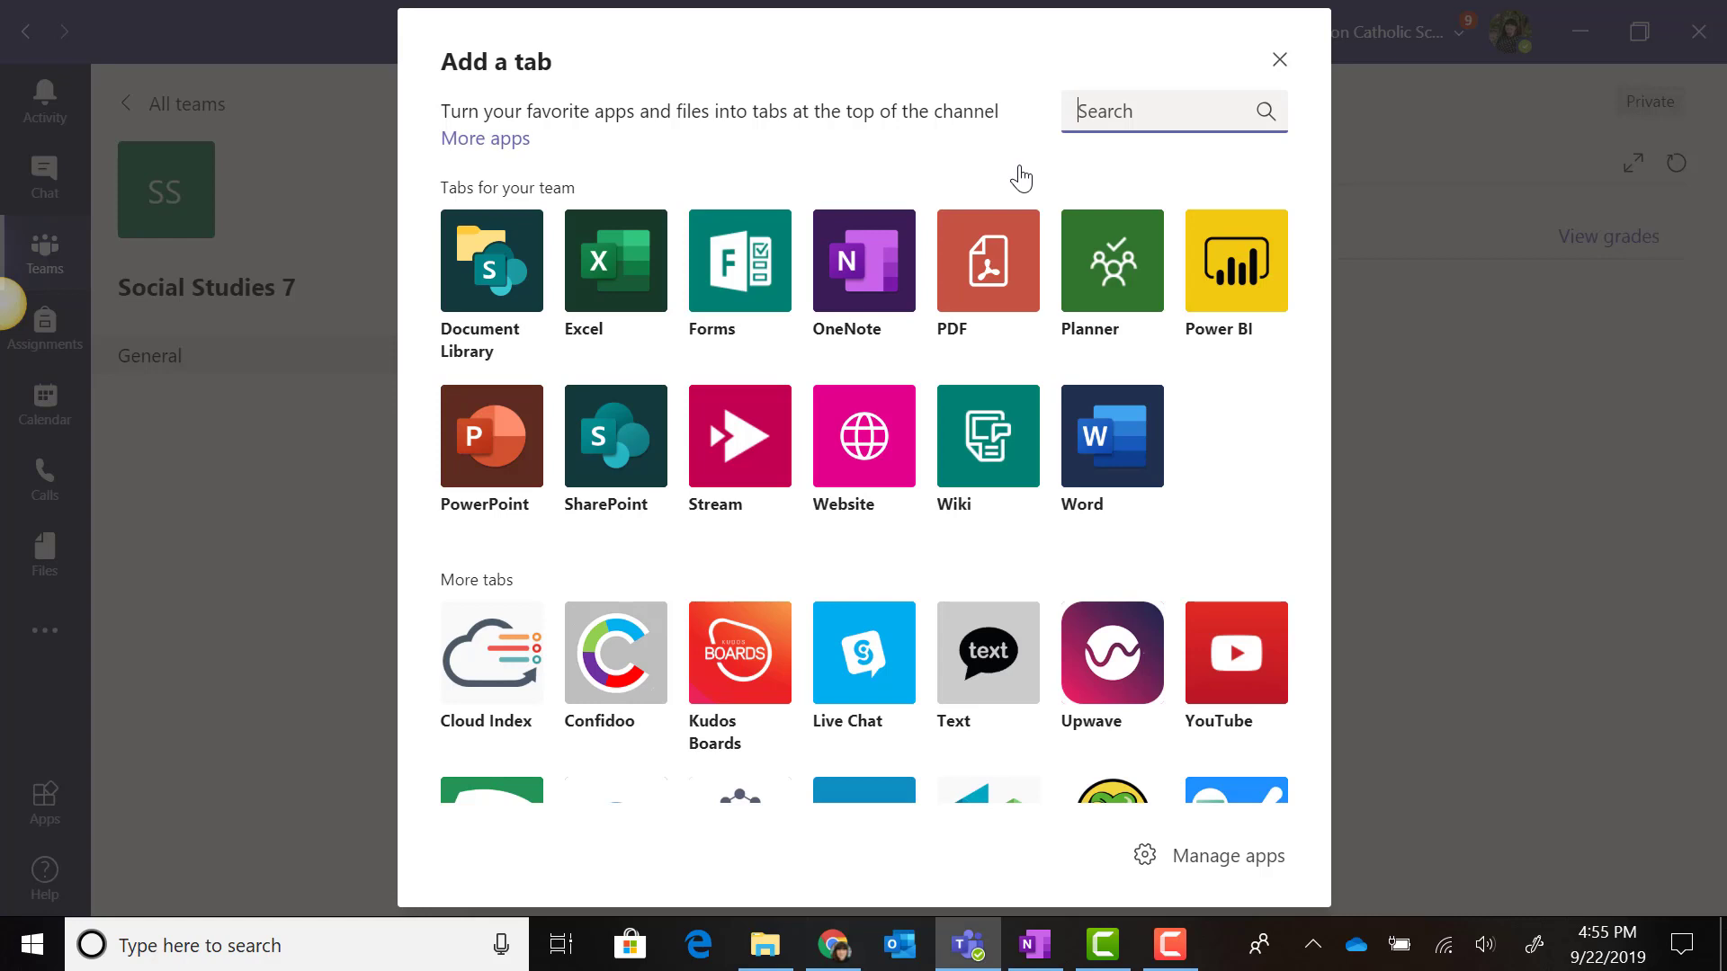
{"action": "left_click", "coordinate": [1283, 61]}
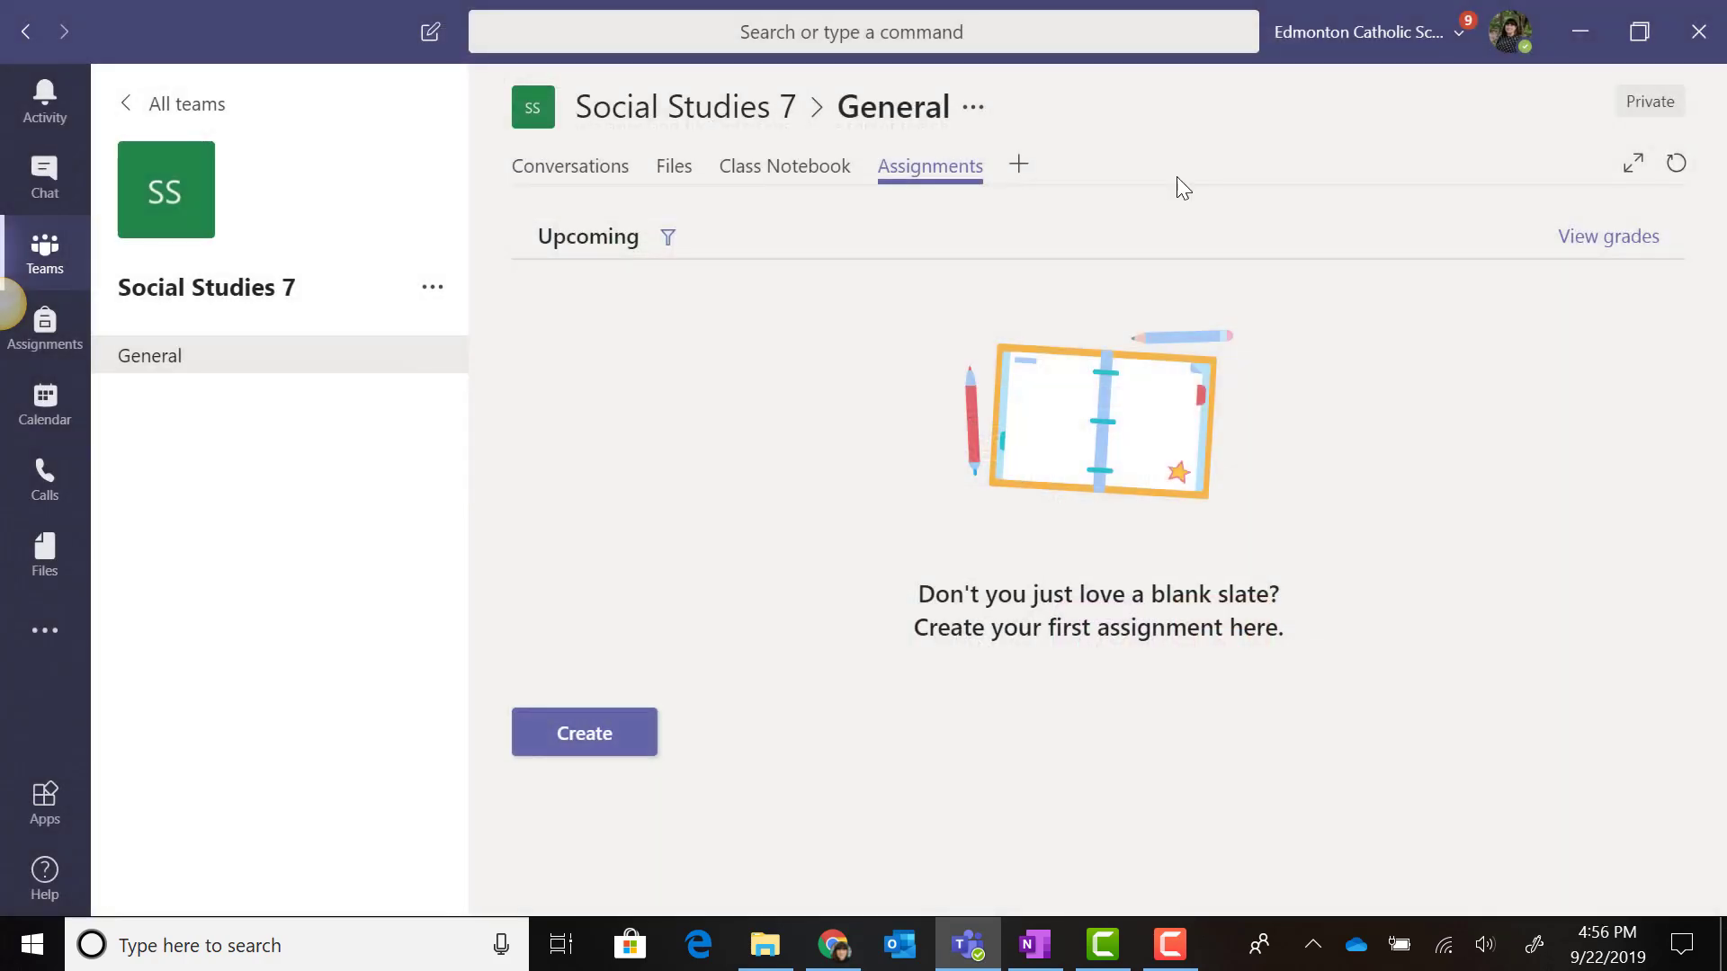
{"action": "left_click", "coordinate": [568, 174]}
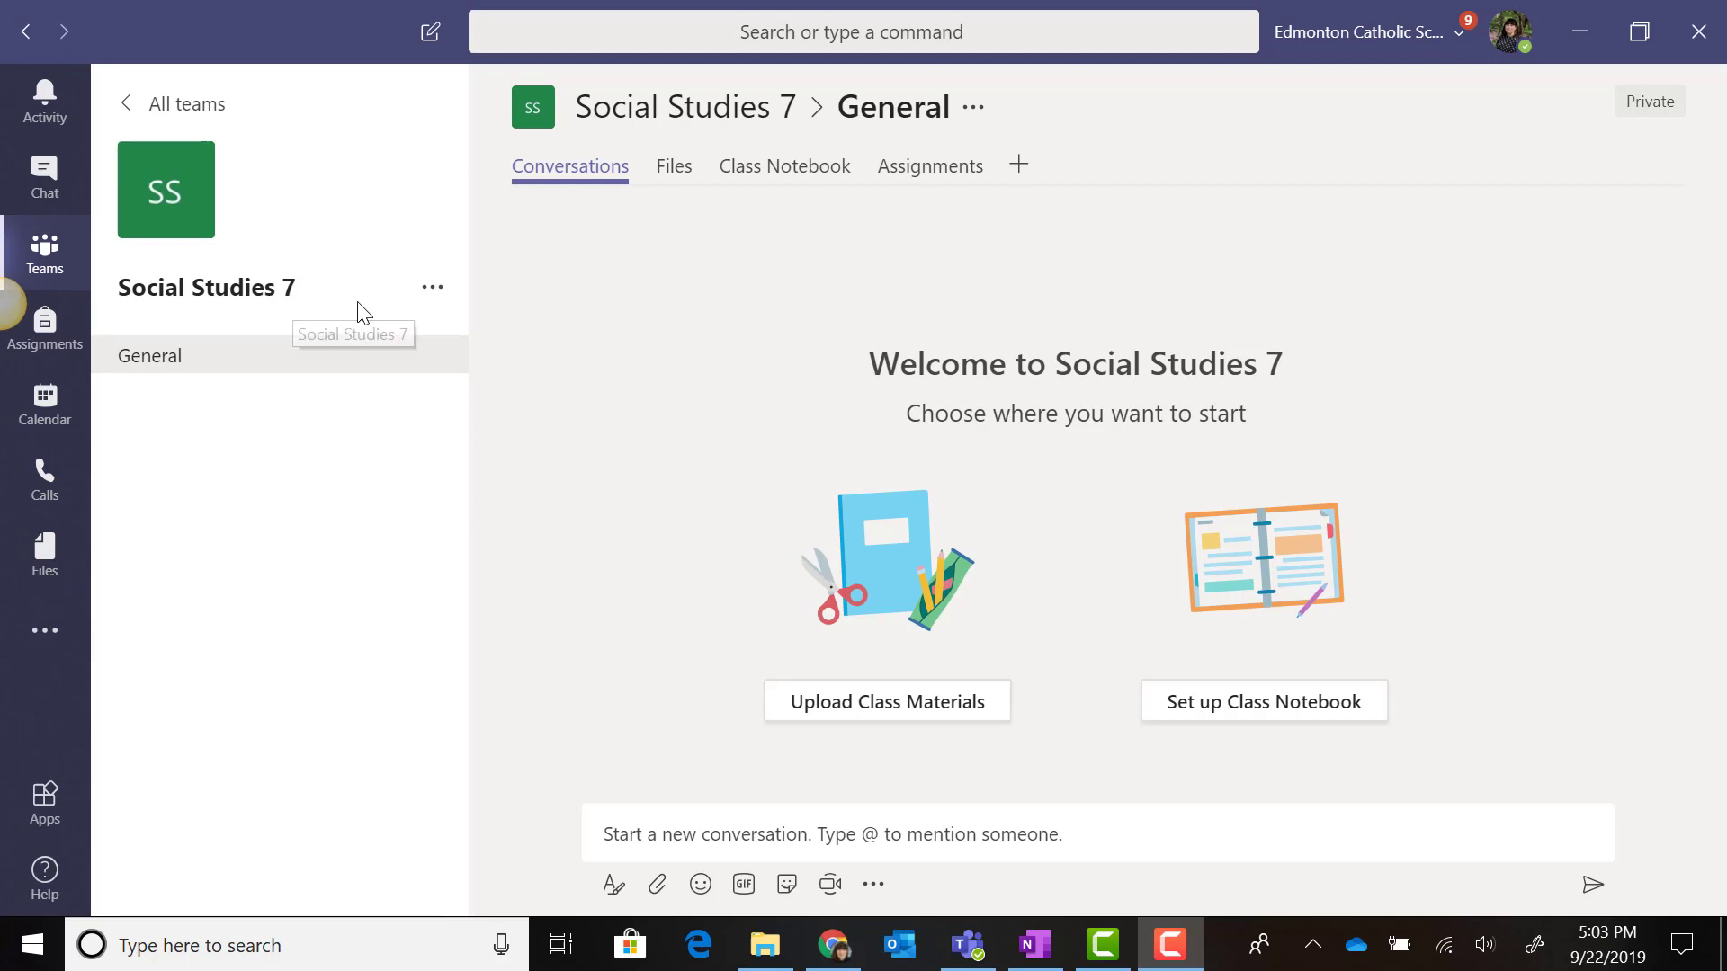
Add a channel named "Chapter 1 First Nations Peoples" to Social Studies 7, shown automatically in everyone's channel list
{"action": "left_click", "coordinate": [433, 292]}
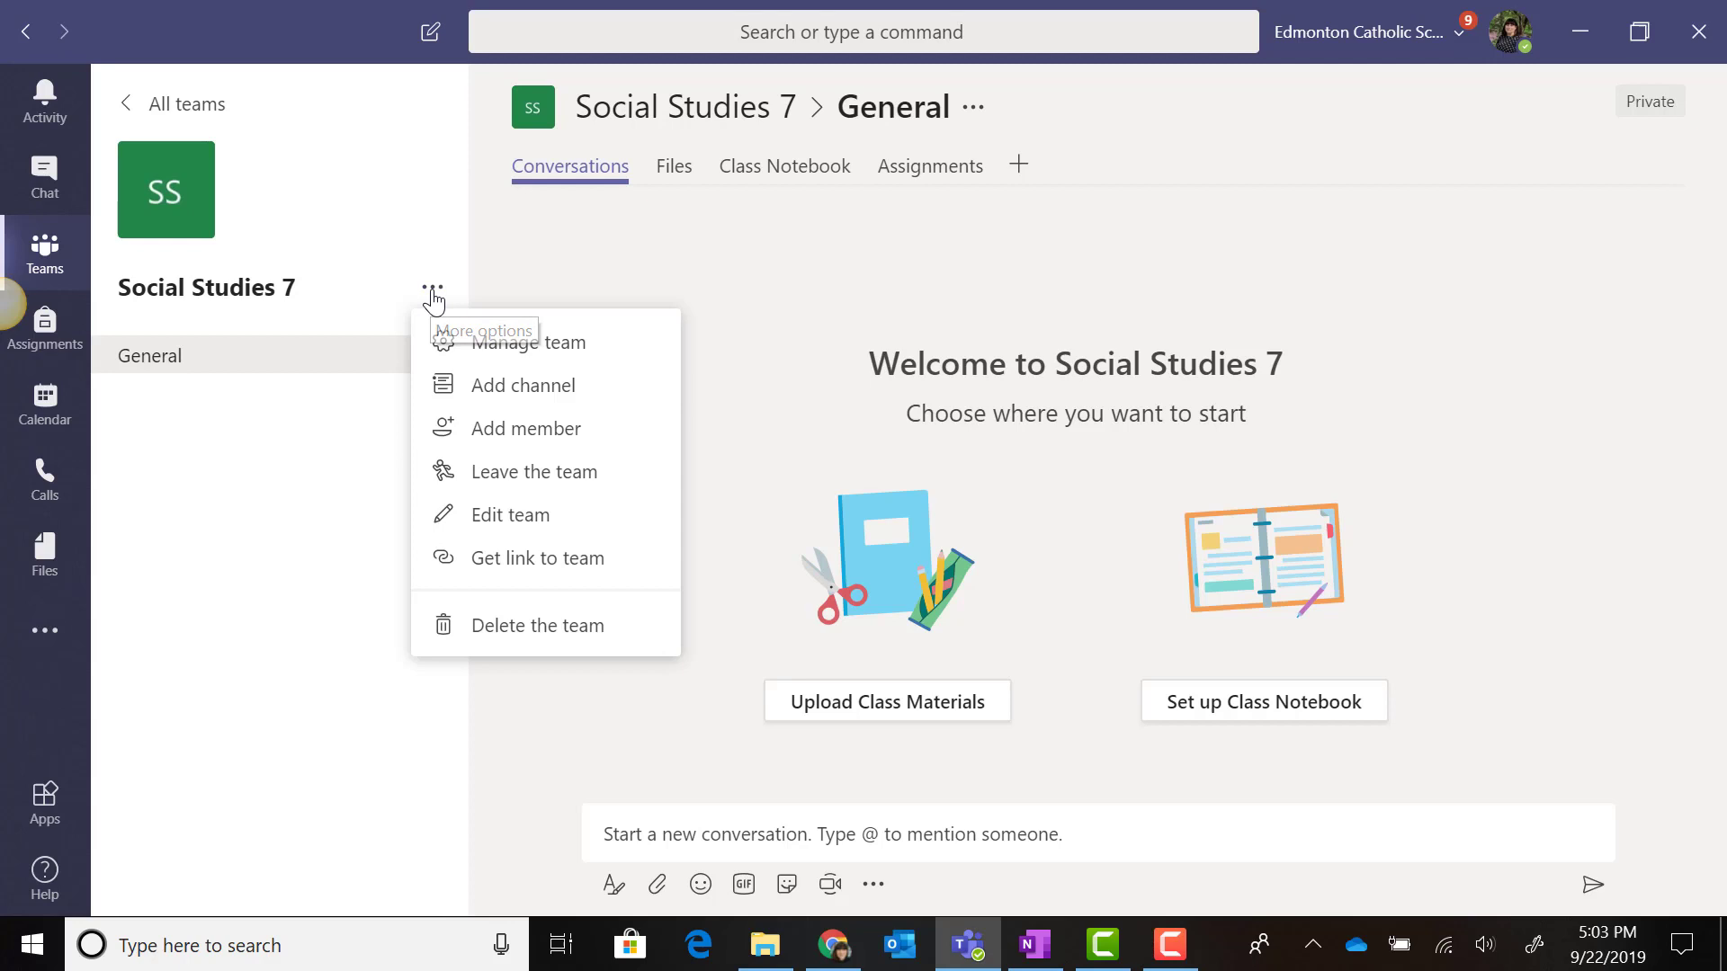
{"action": "left_click", "coordinate": [552, 400]}
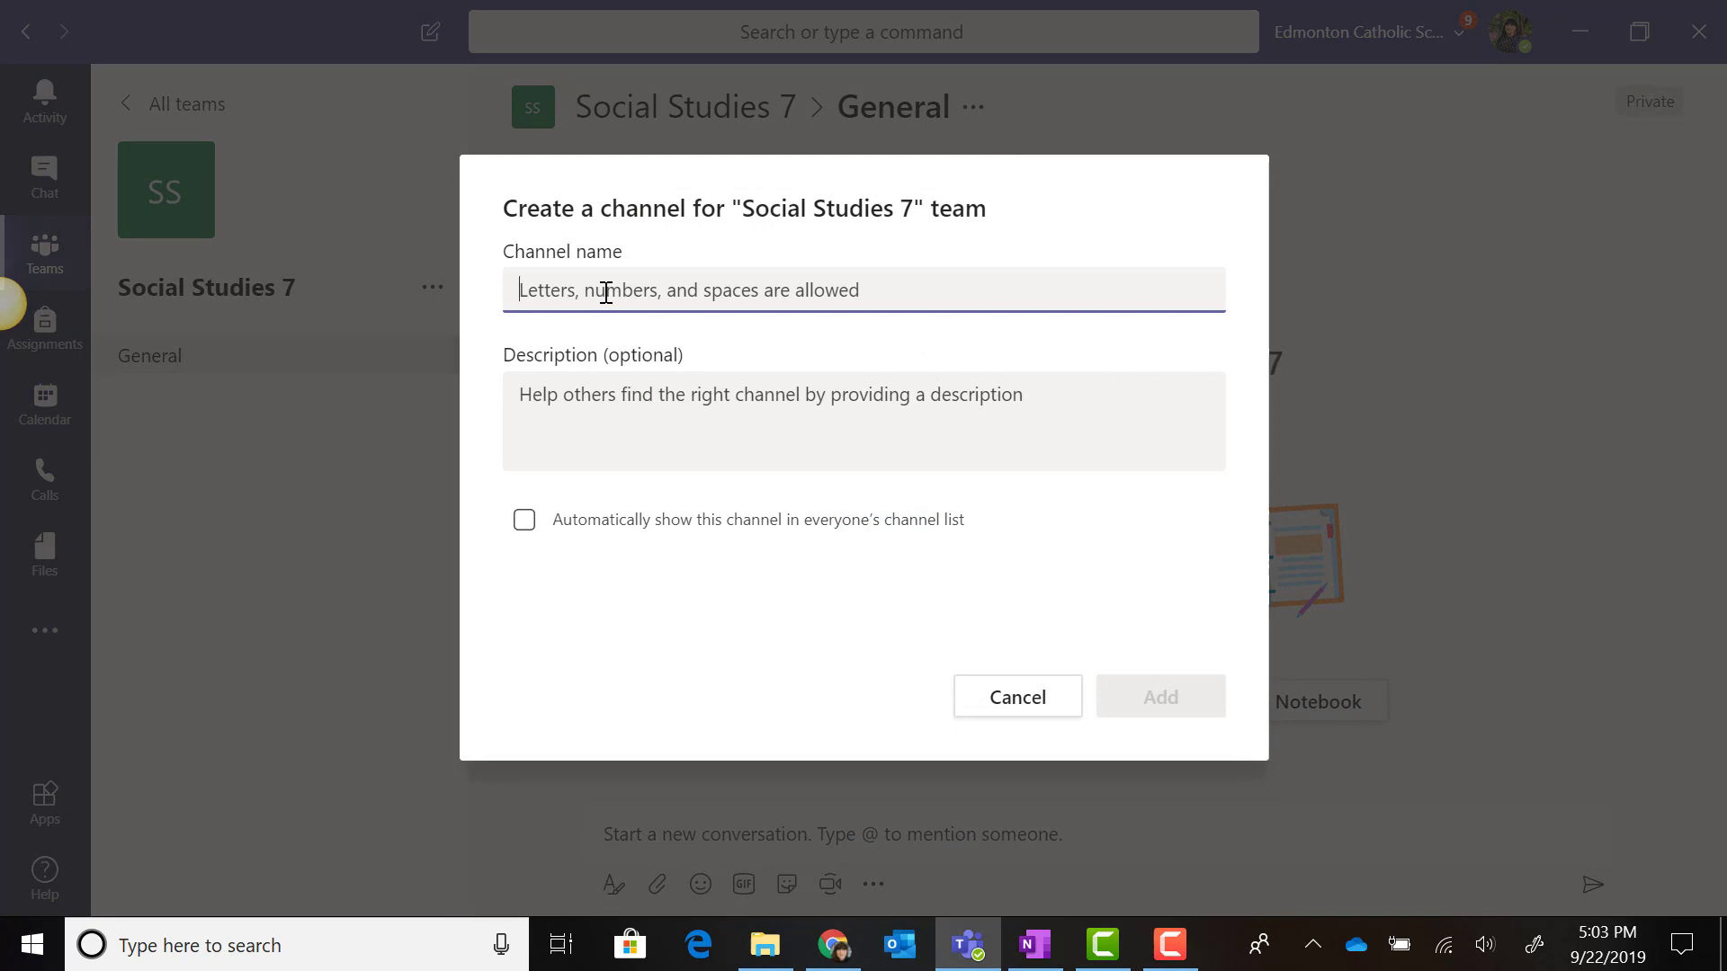
{"action": "type", "text": "Chapter"}
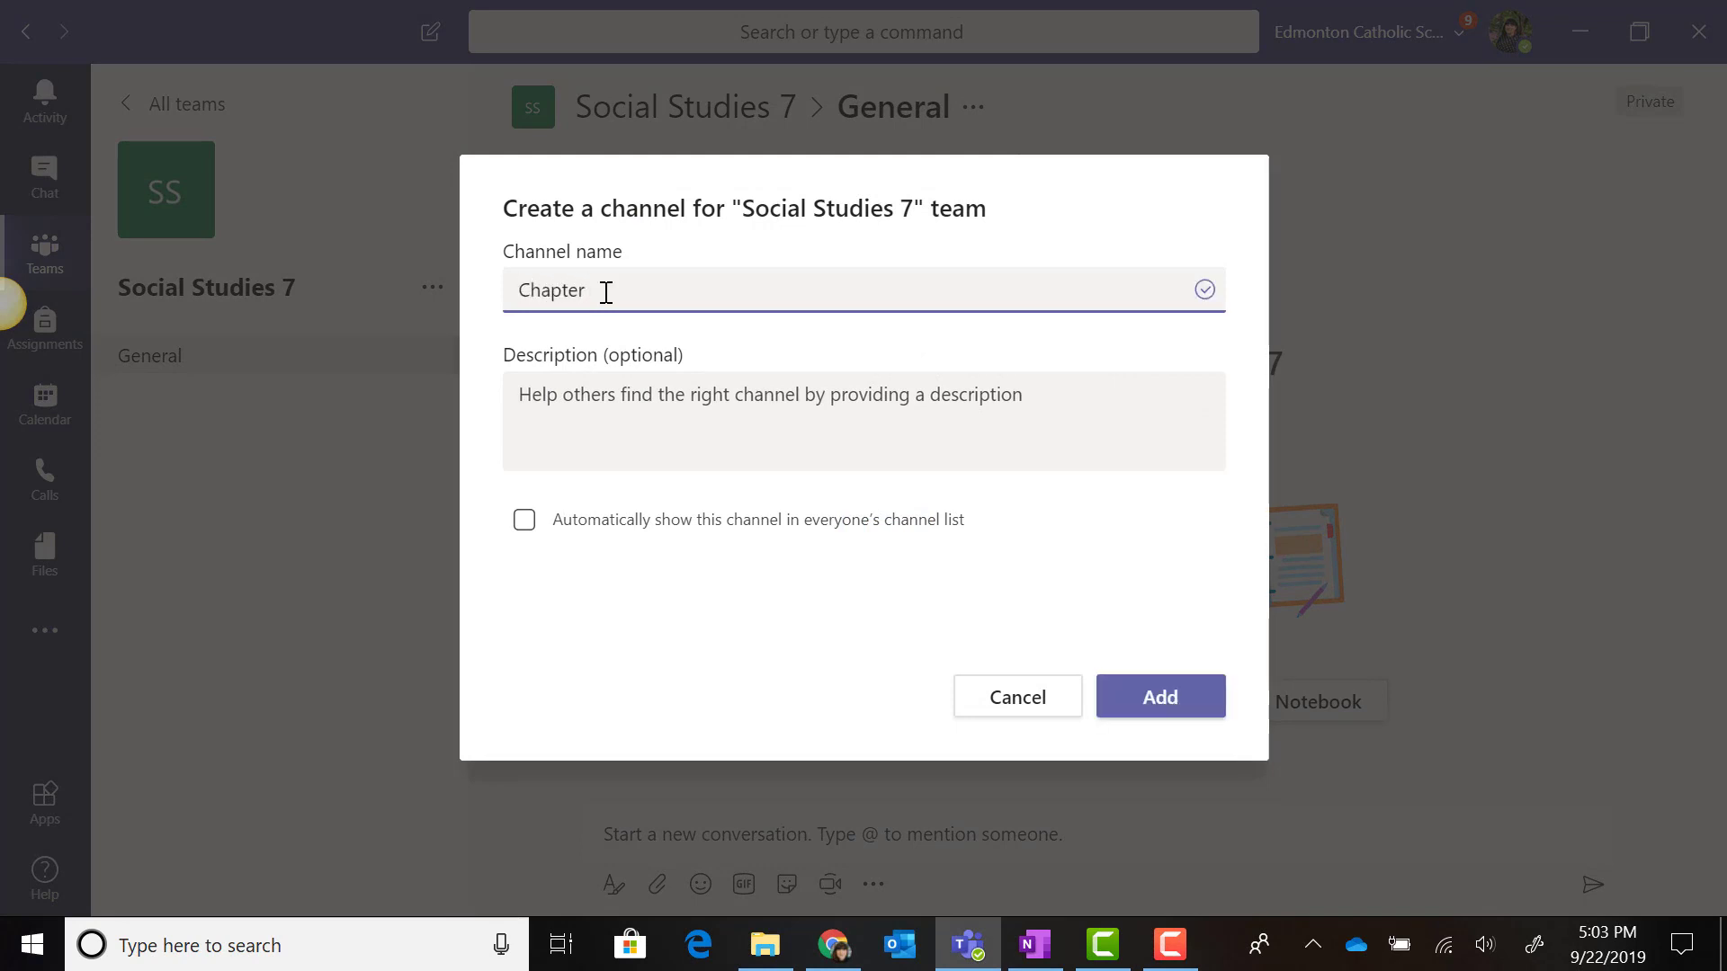
{"action": "type", "text": " 1 First Nations Peoples"}
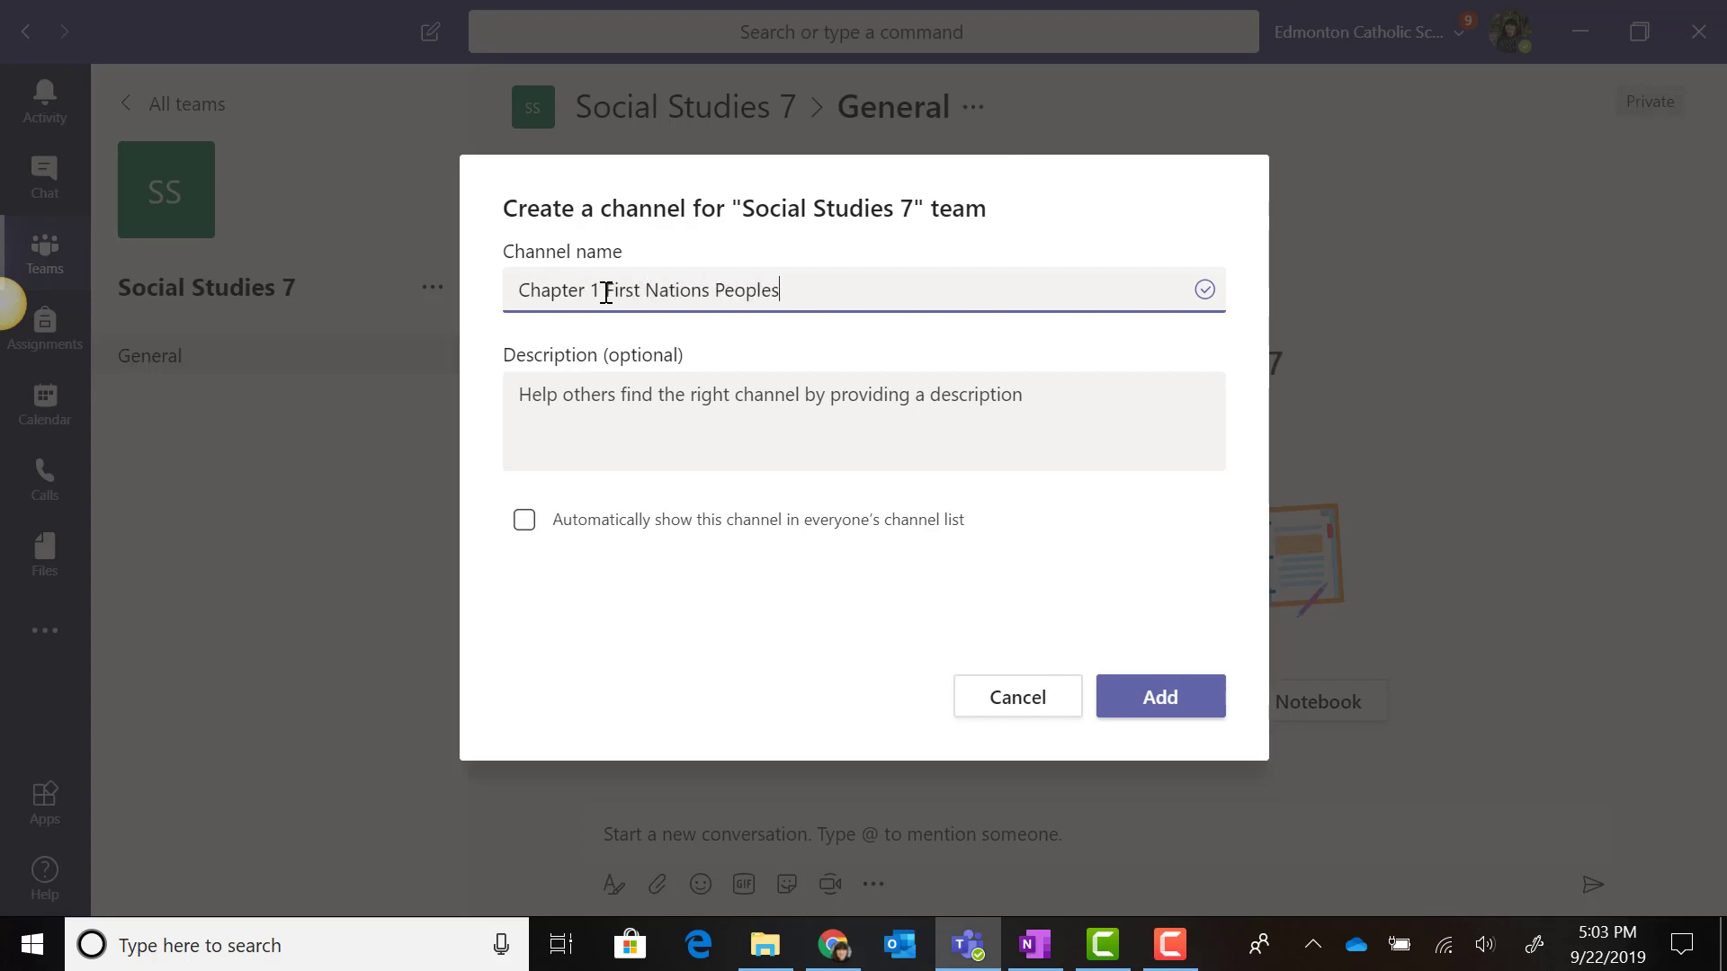
{"action": "left_click", "coordinate": [521, 526]}
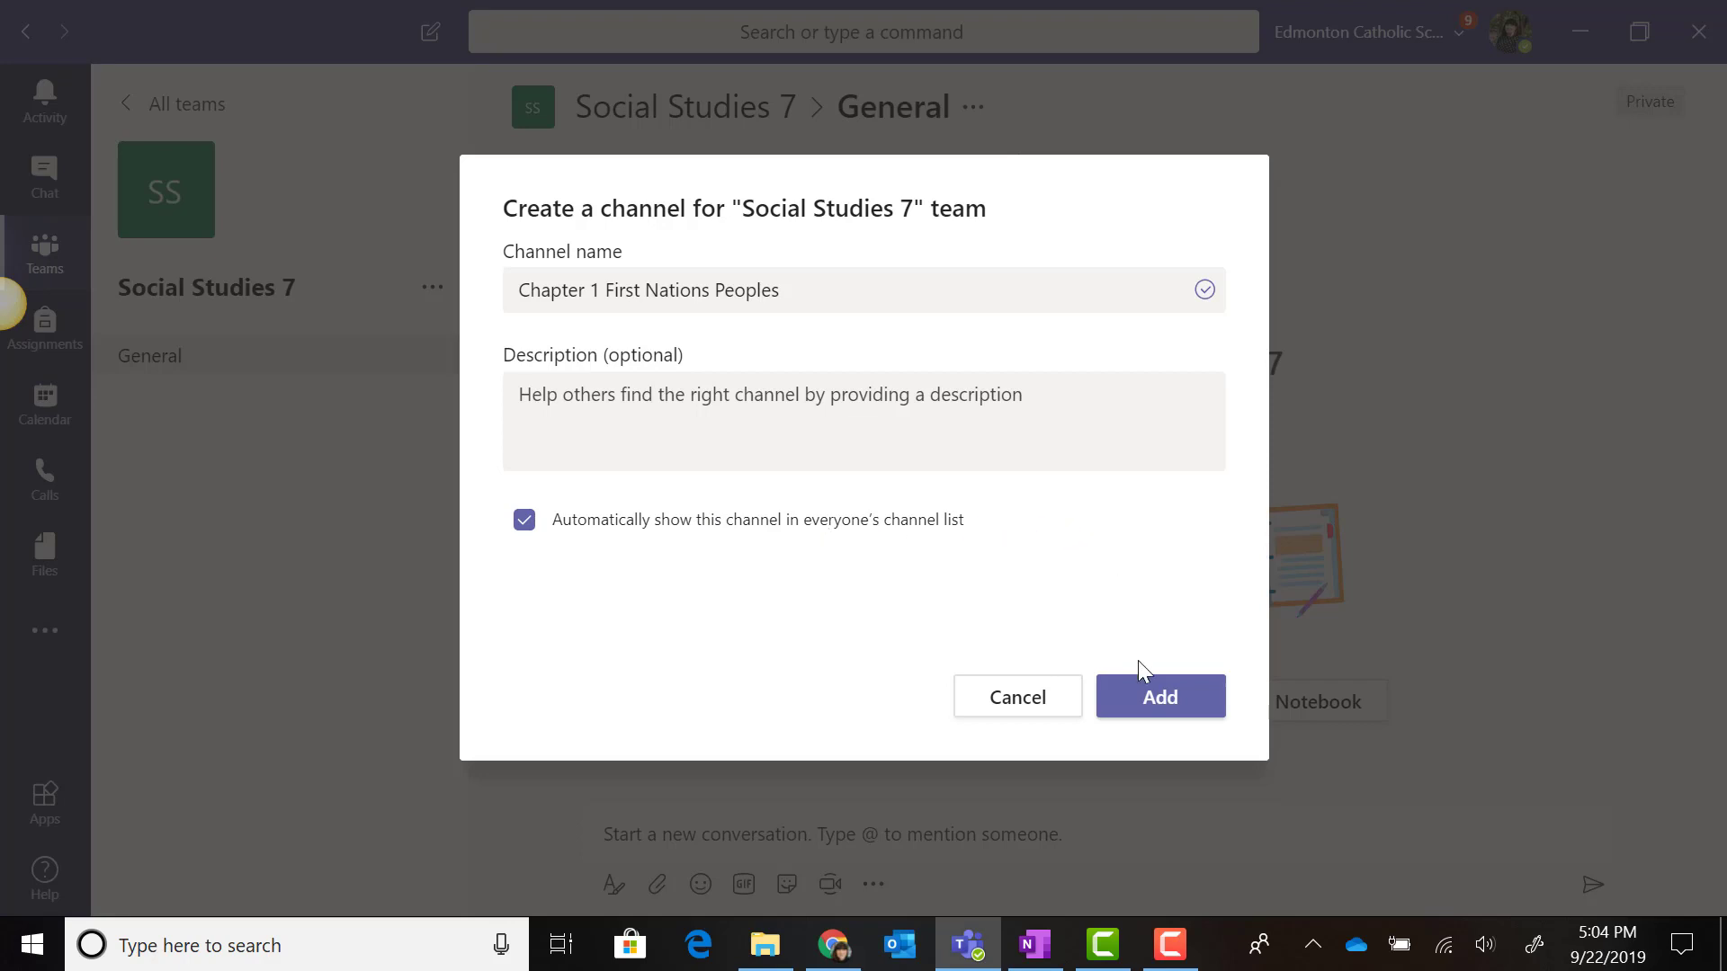
{"action": "left_click", "coordinate": [1144, 703]}
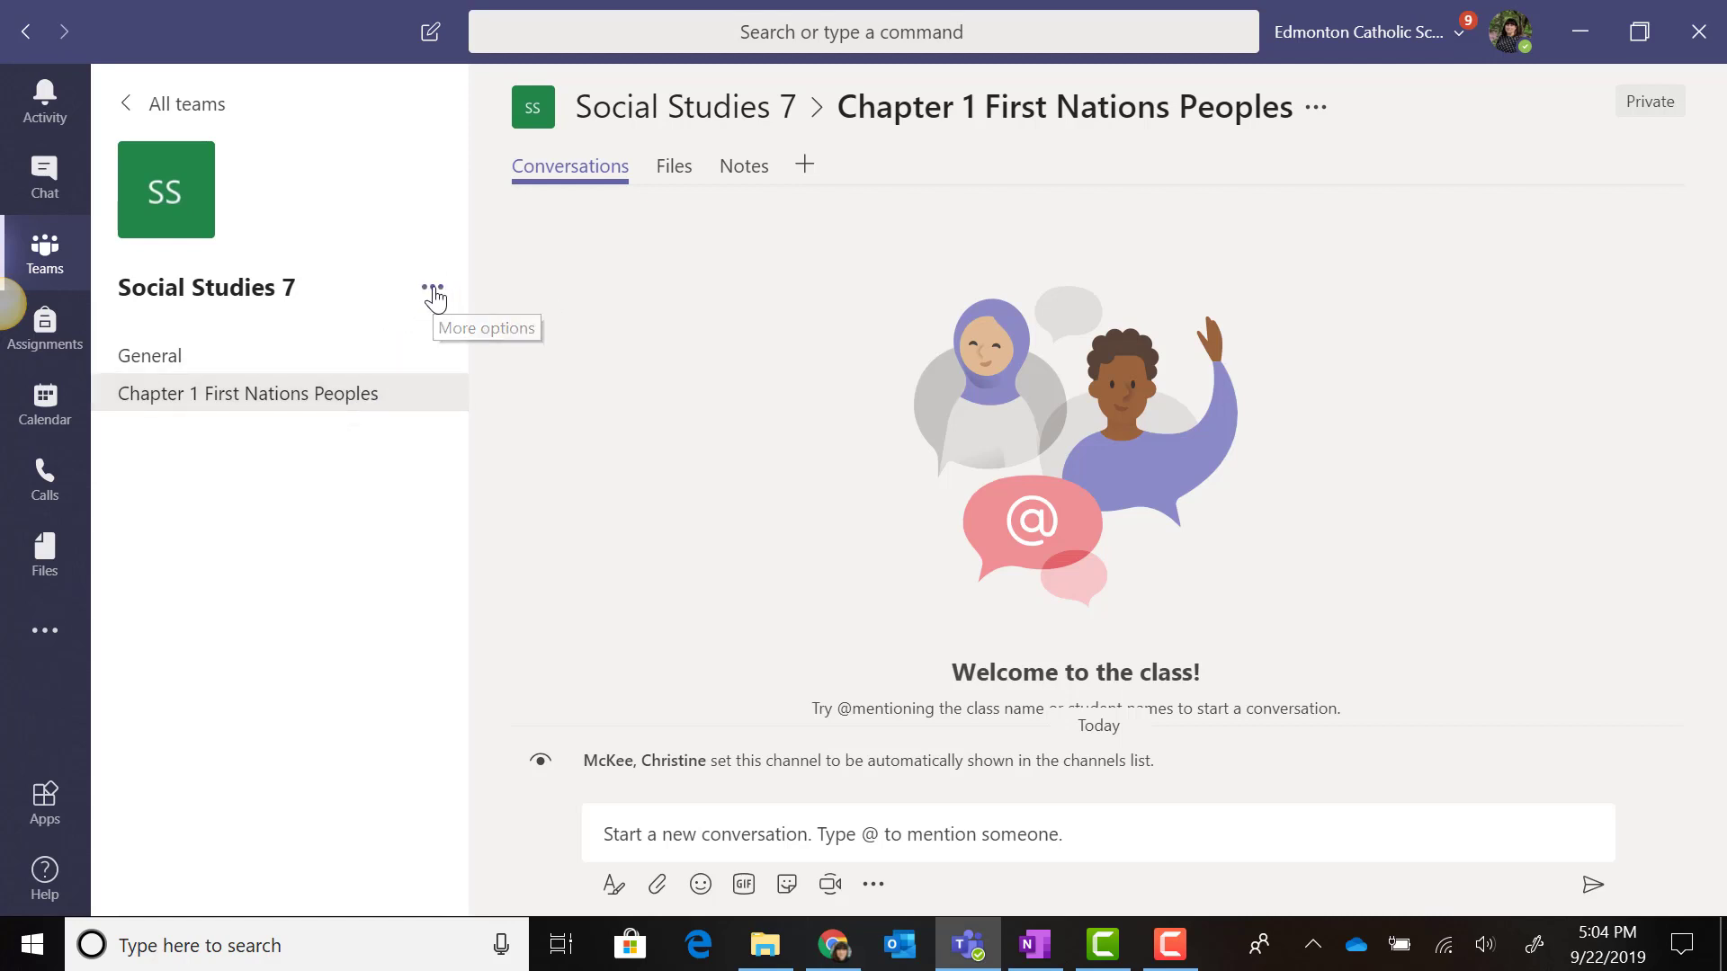
Add a second channel named "Chapter 2 The French in North America" to the Social Studies 7 team
{"action": "left_click", "coordinate": [434, 289]}
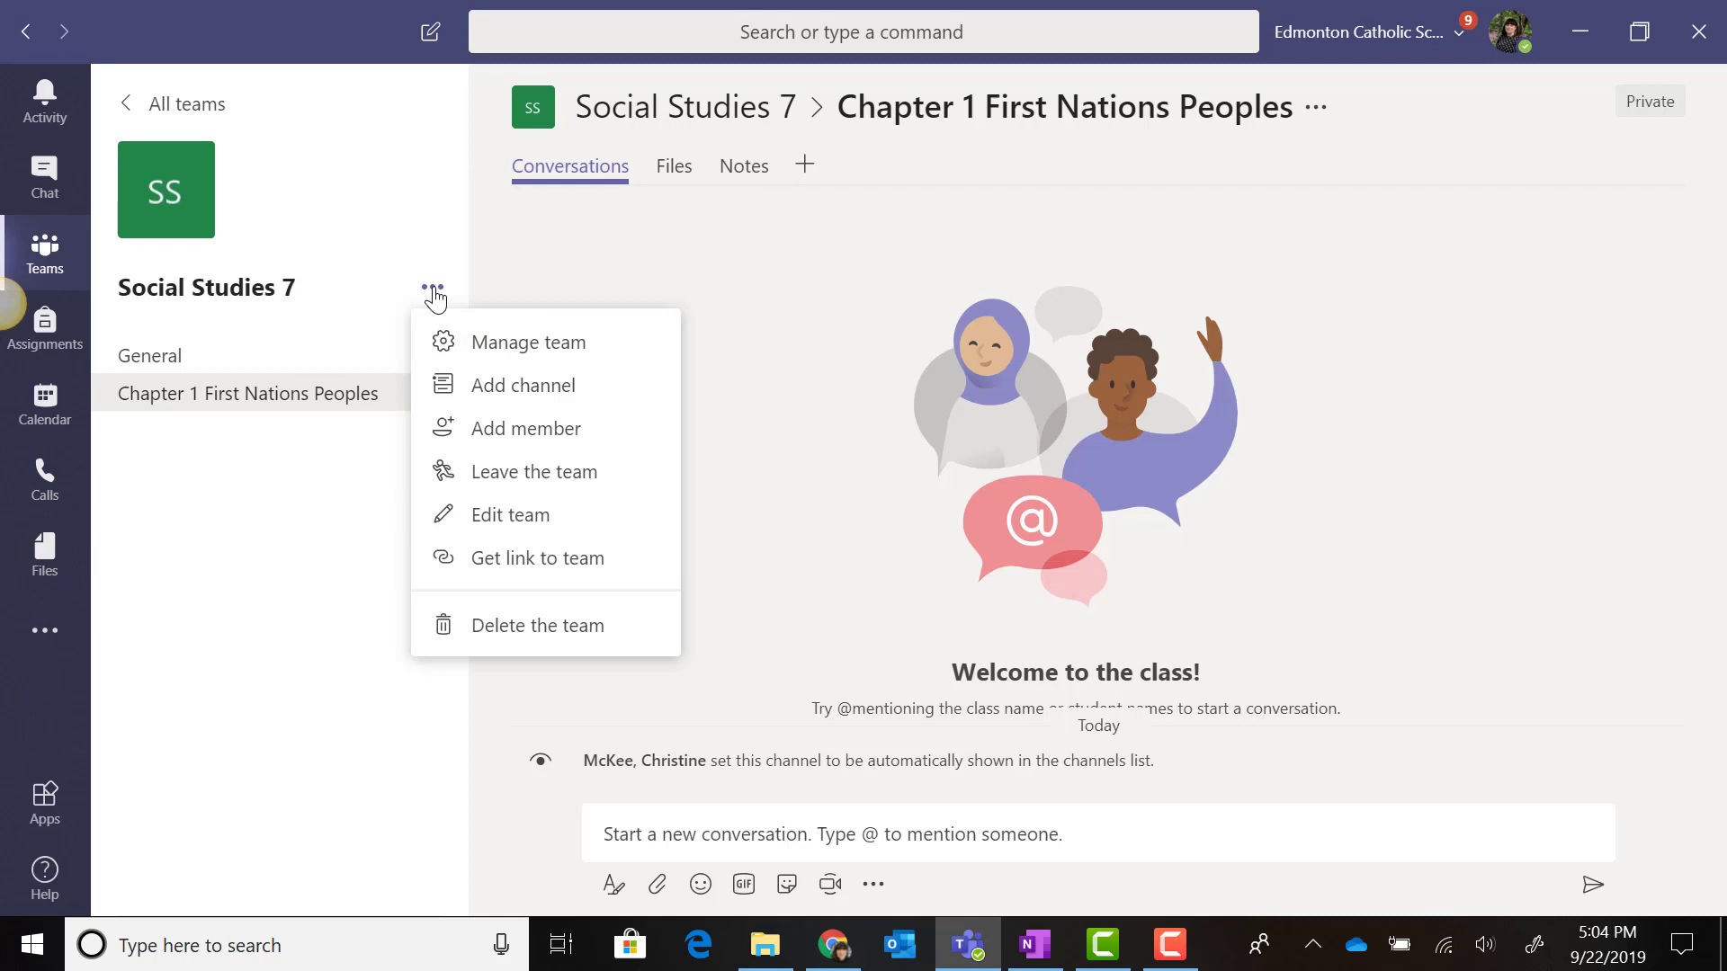
{"action": "left_click", "coordinate": [492, 389]}
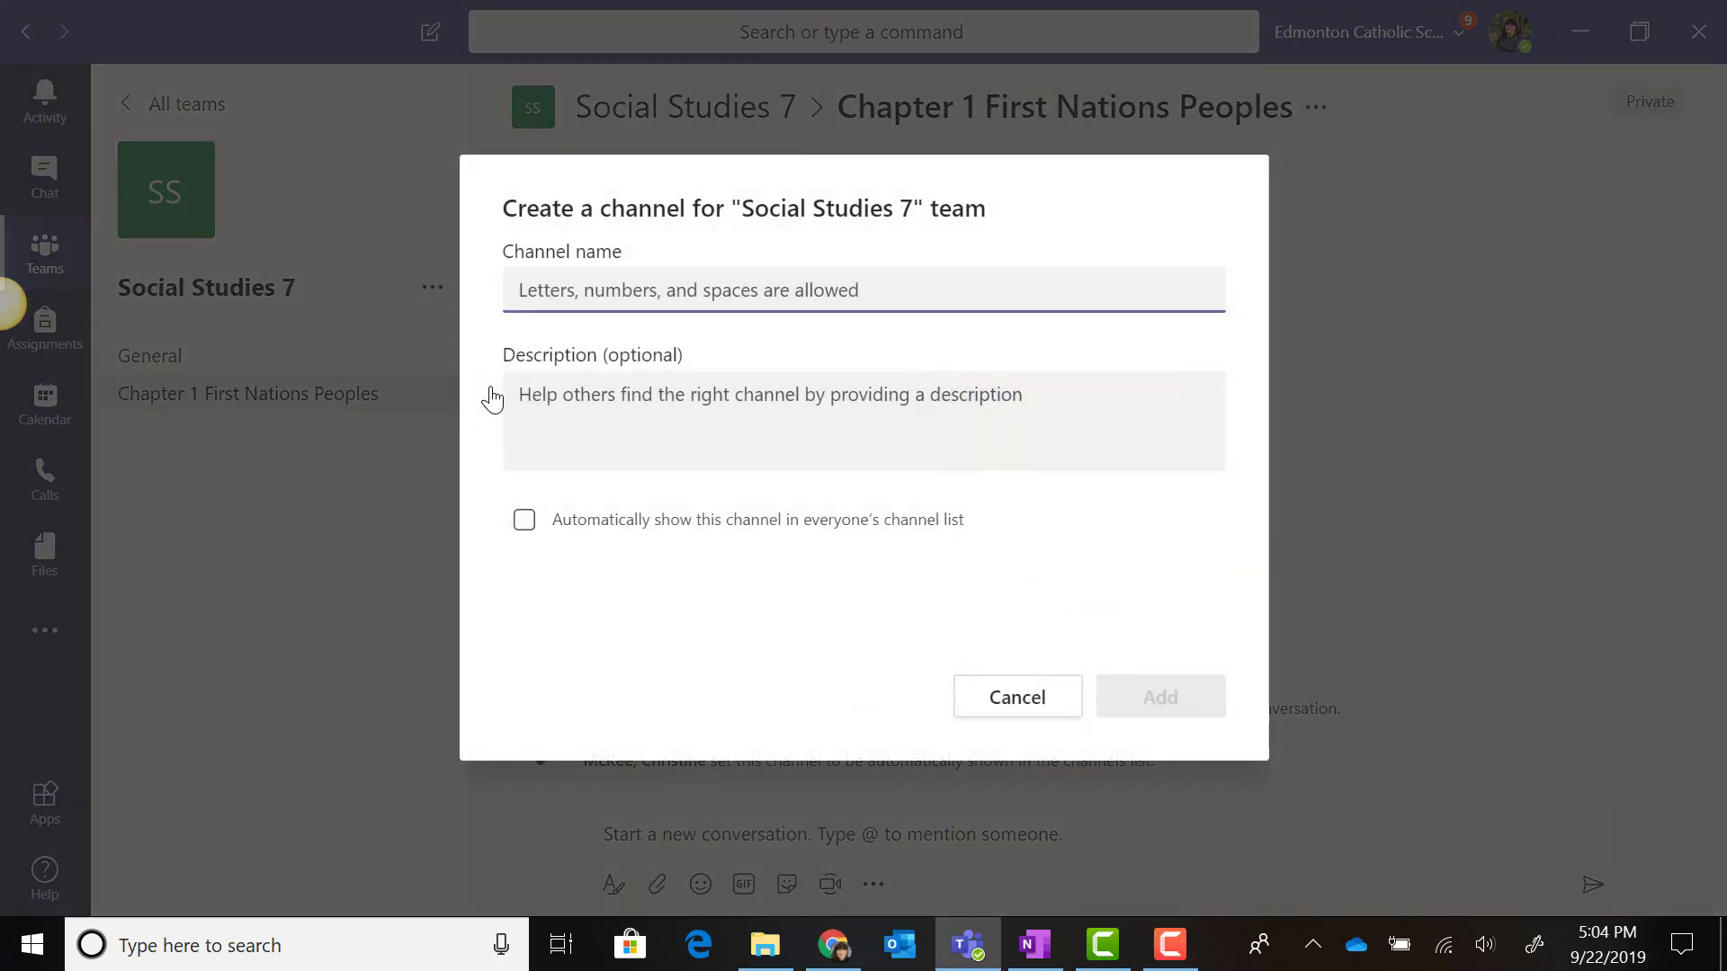
{"action": "type", "text": "Chapter 2"}
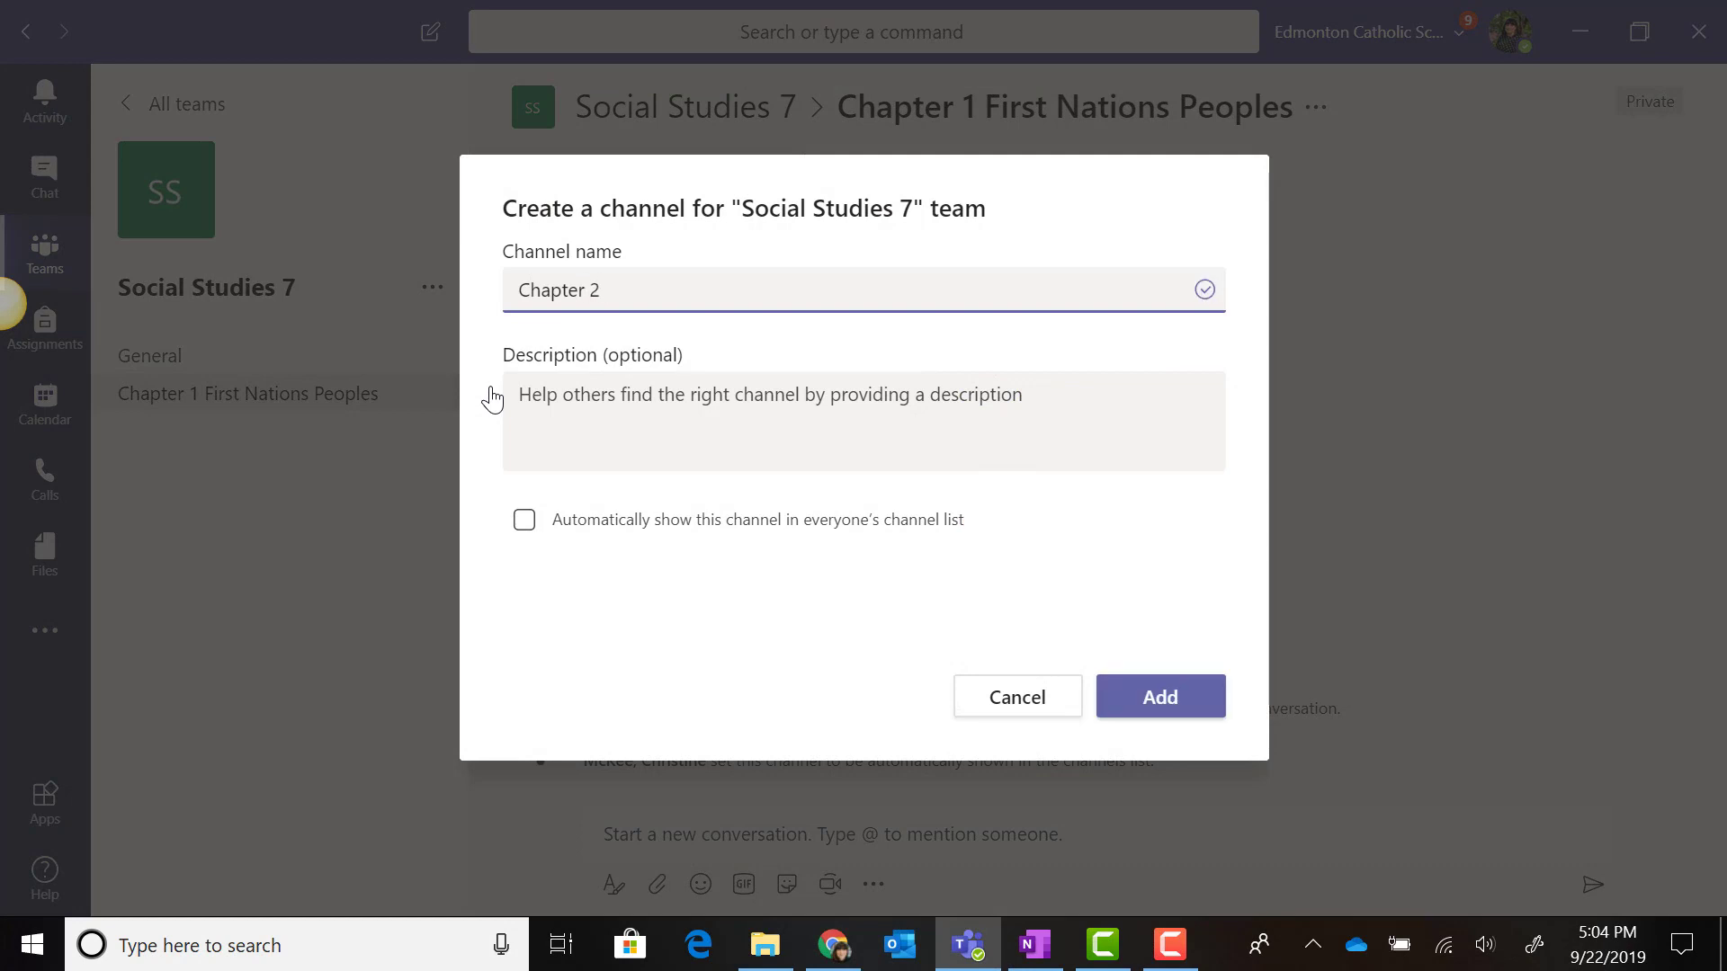
{"action": "type", "text": " The French in North America"}
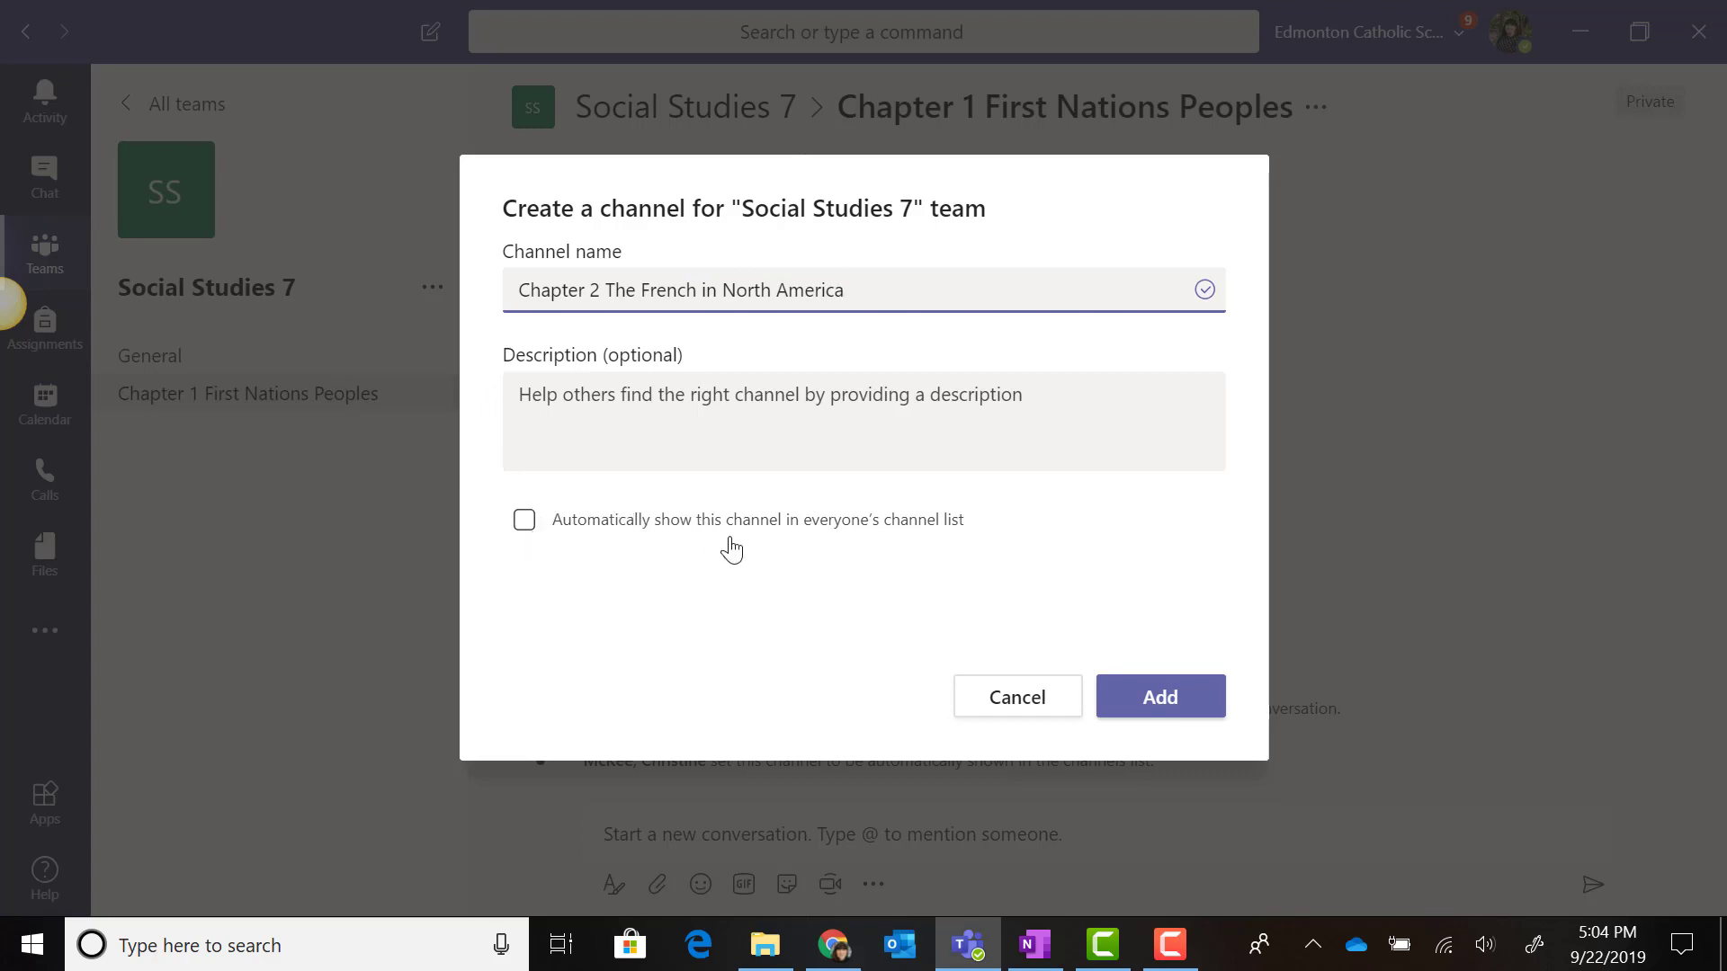
{"action": "left_click", "coordinate": [1160, 702]}
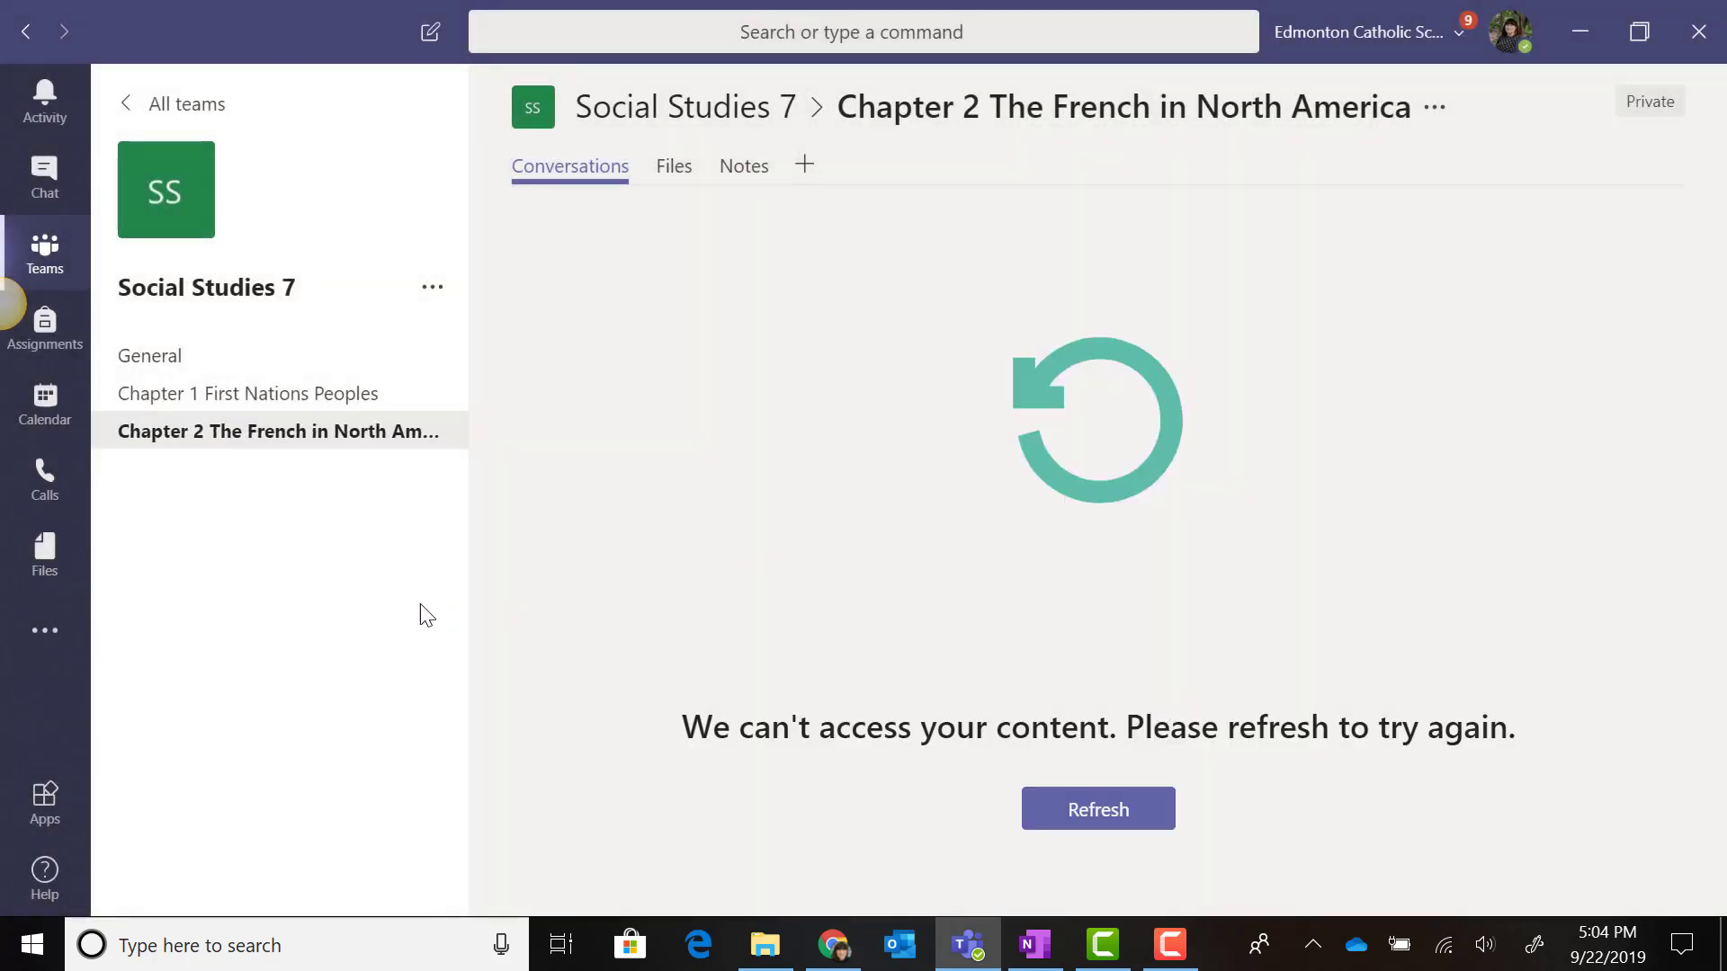
Hide the Chapter 2 channel from the channel list and show it again
{"action": "mouse_move", "coordinate": [308, 434]}
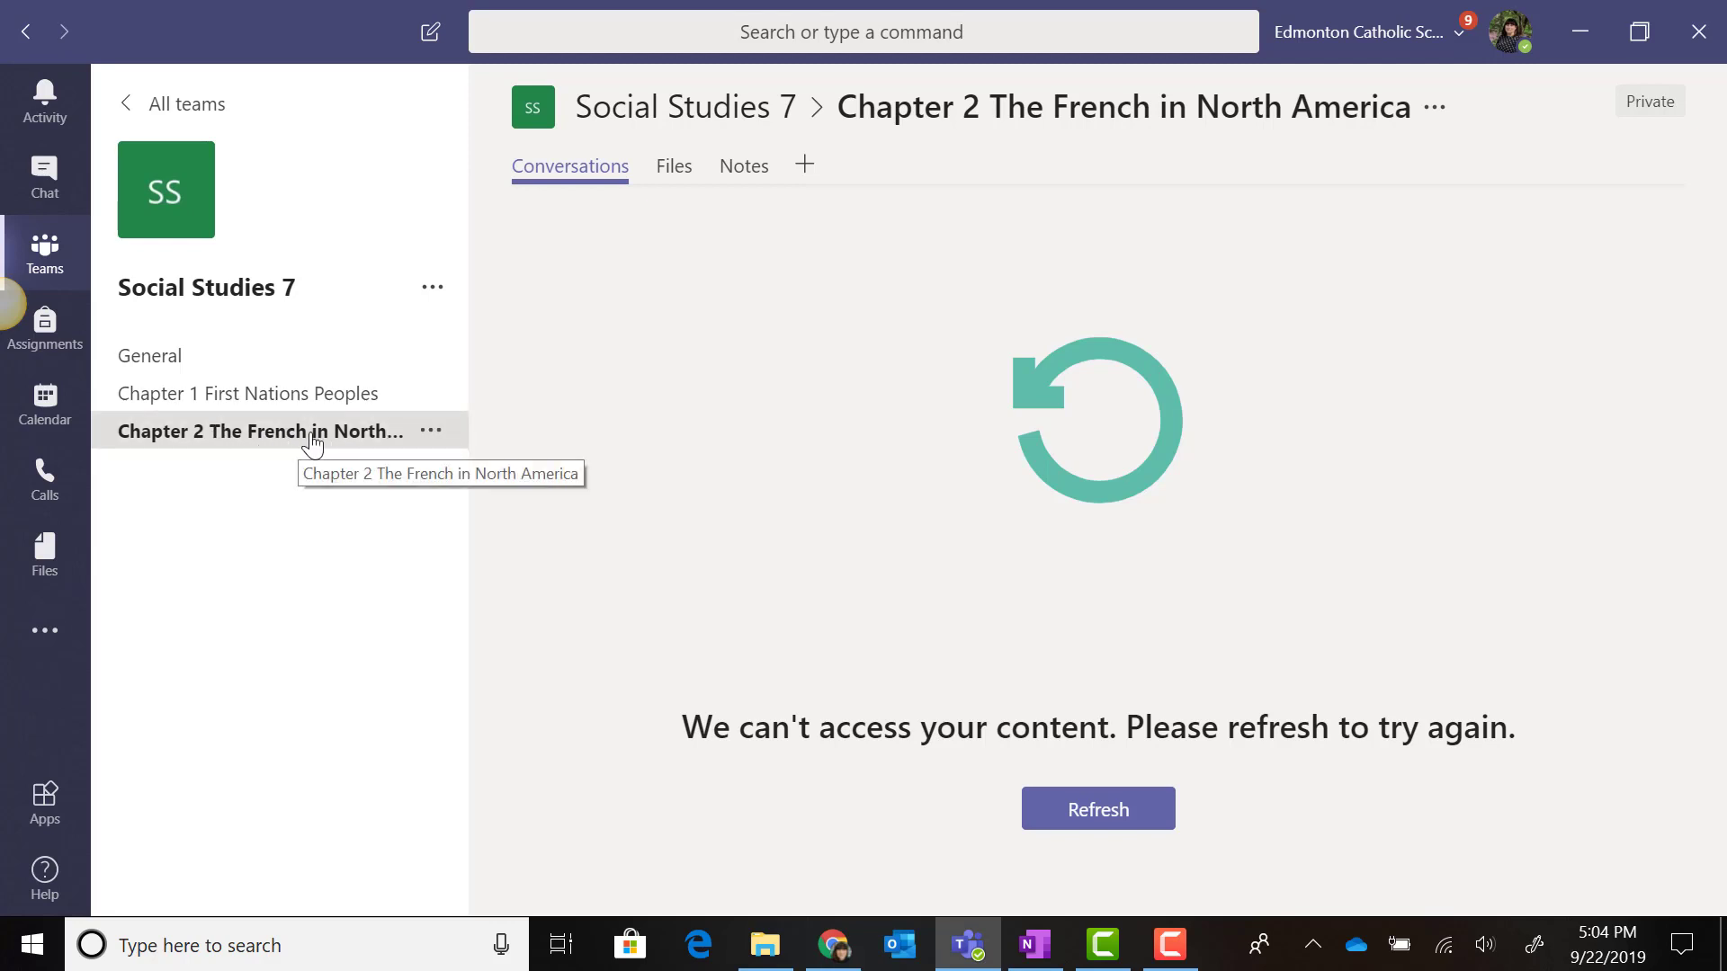
{"action": "left_click", "coordinate": [433, 433]}
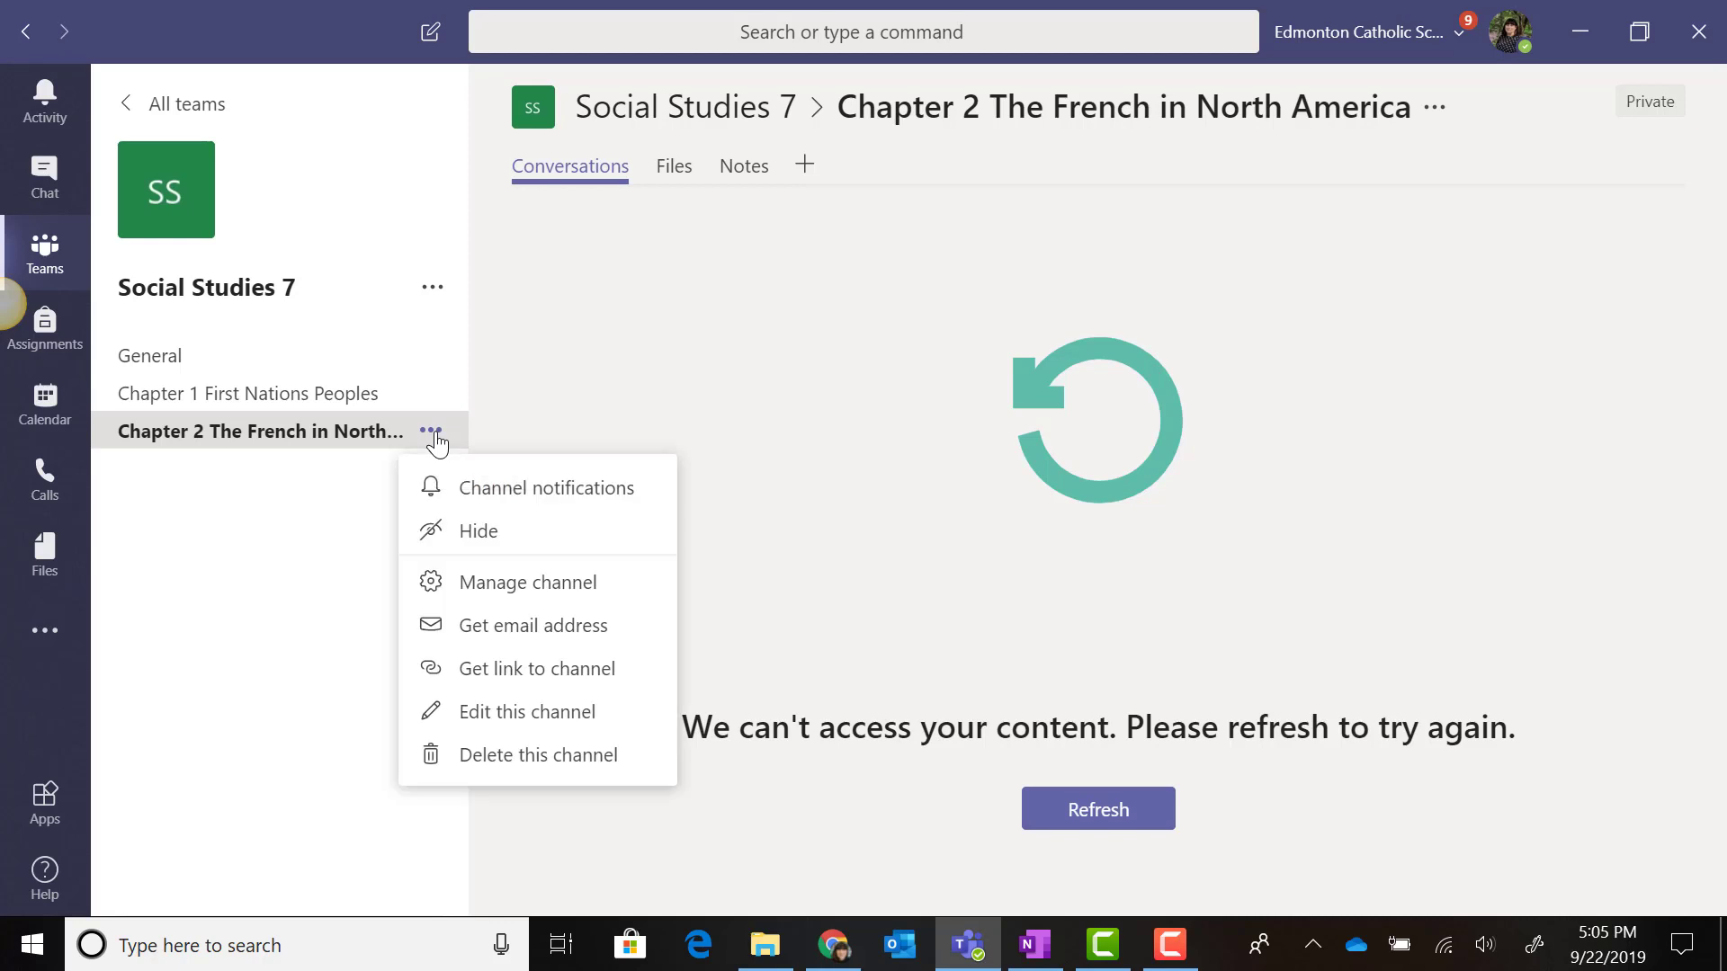
{"action": "left_click", "coordinate": [451, 532]}
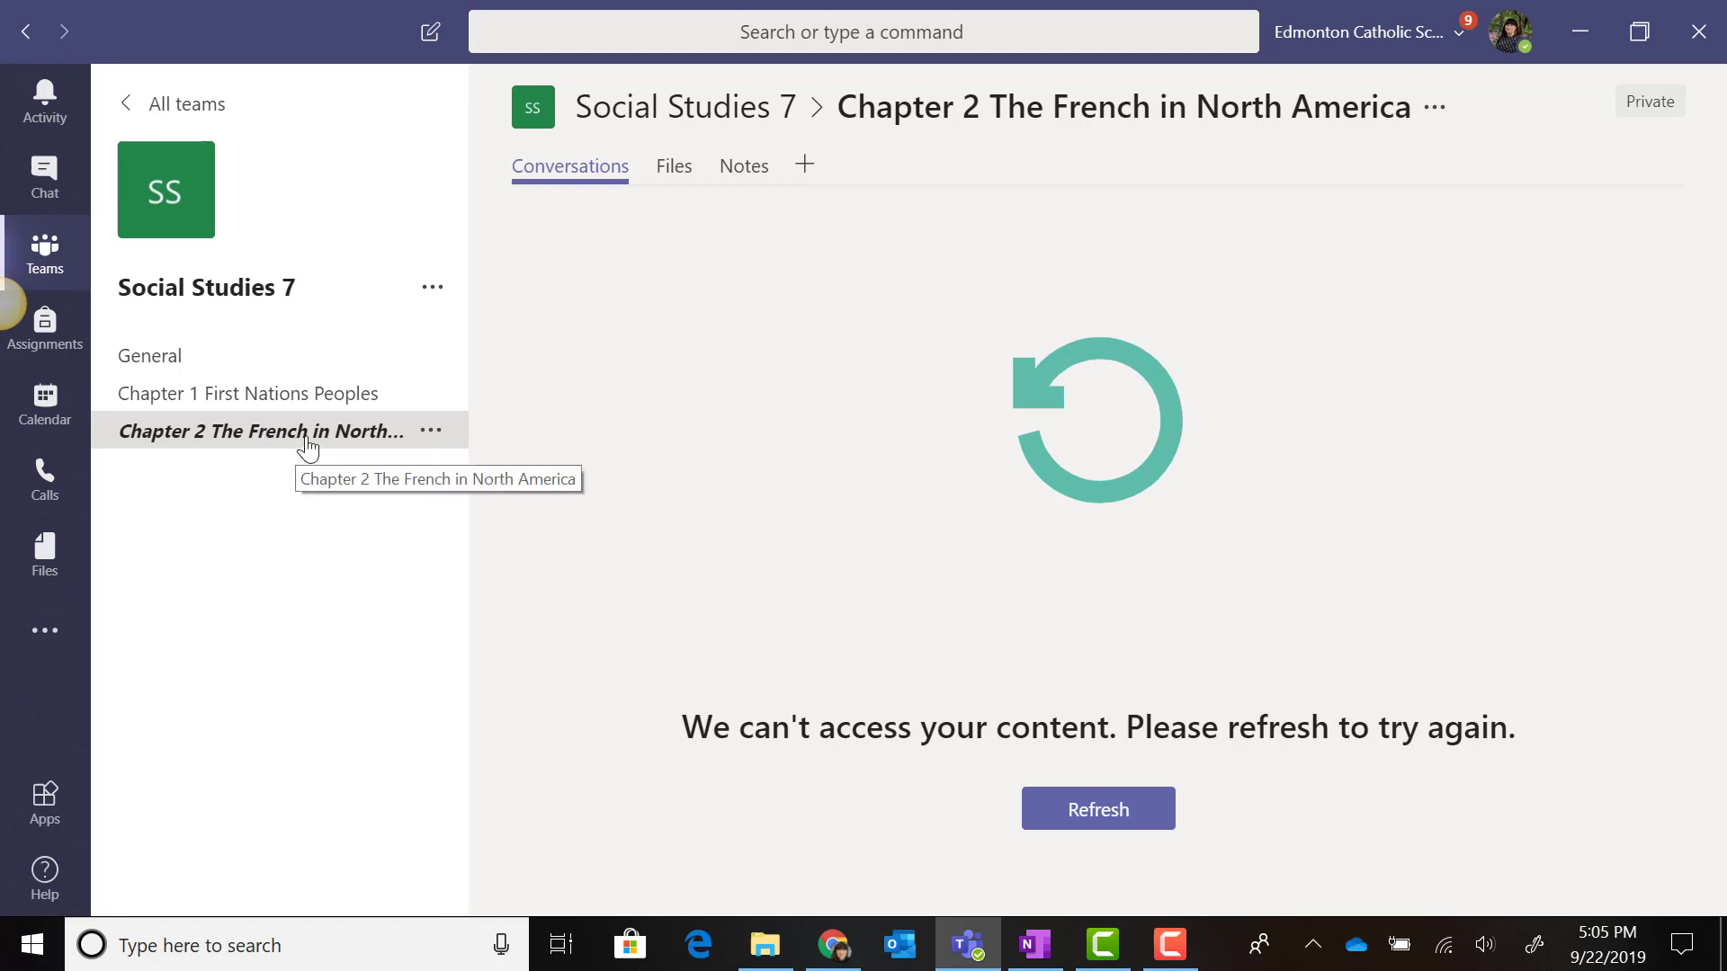
{"action": "left_click", "coordinate": [435, 431]}
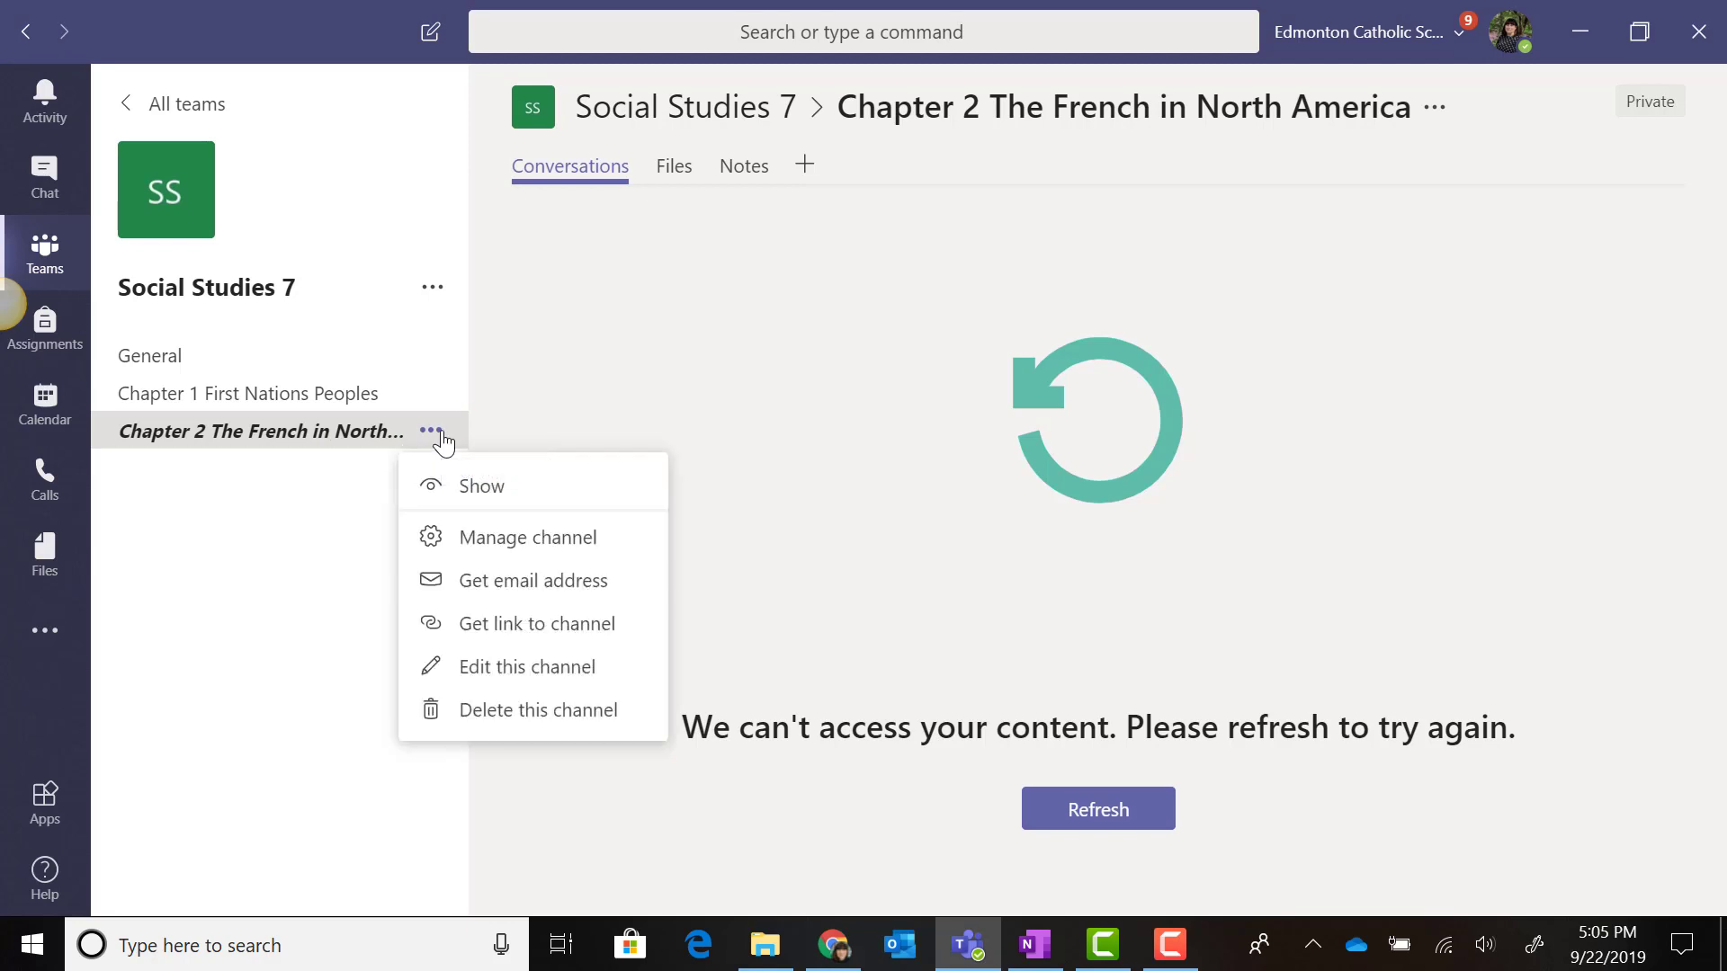
{"action": "left_click", "coordinate": [463, 487]}
Look through the Conversations, Files and Notes of the Chapter 1 First Nations Peoples channel
{"action": "left_click", "coordinate": [261, 405]}
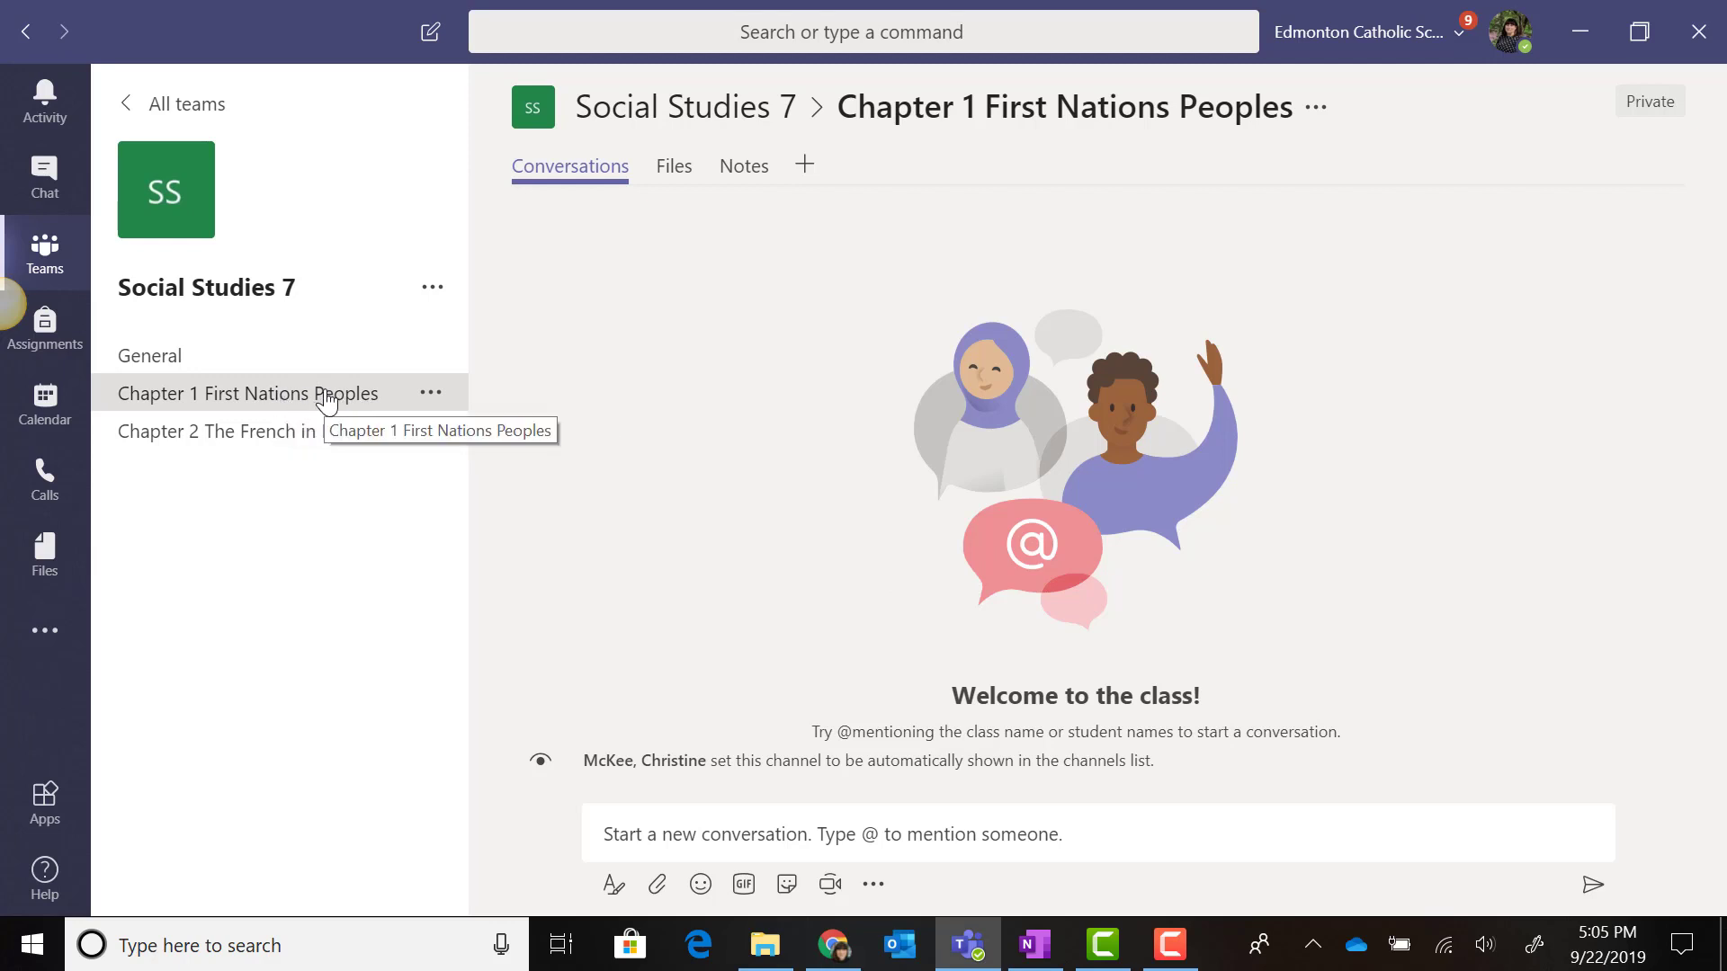
{"action": "left_click", "coordinate": [690, 182]}
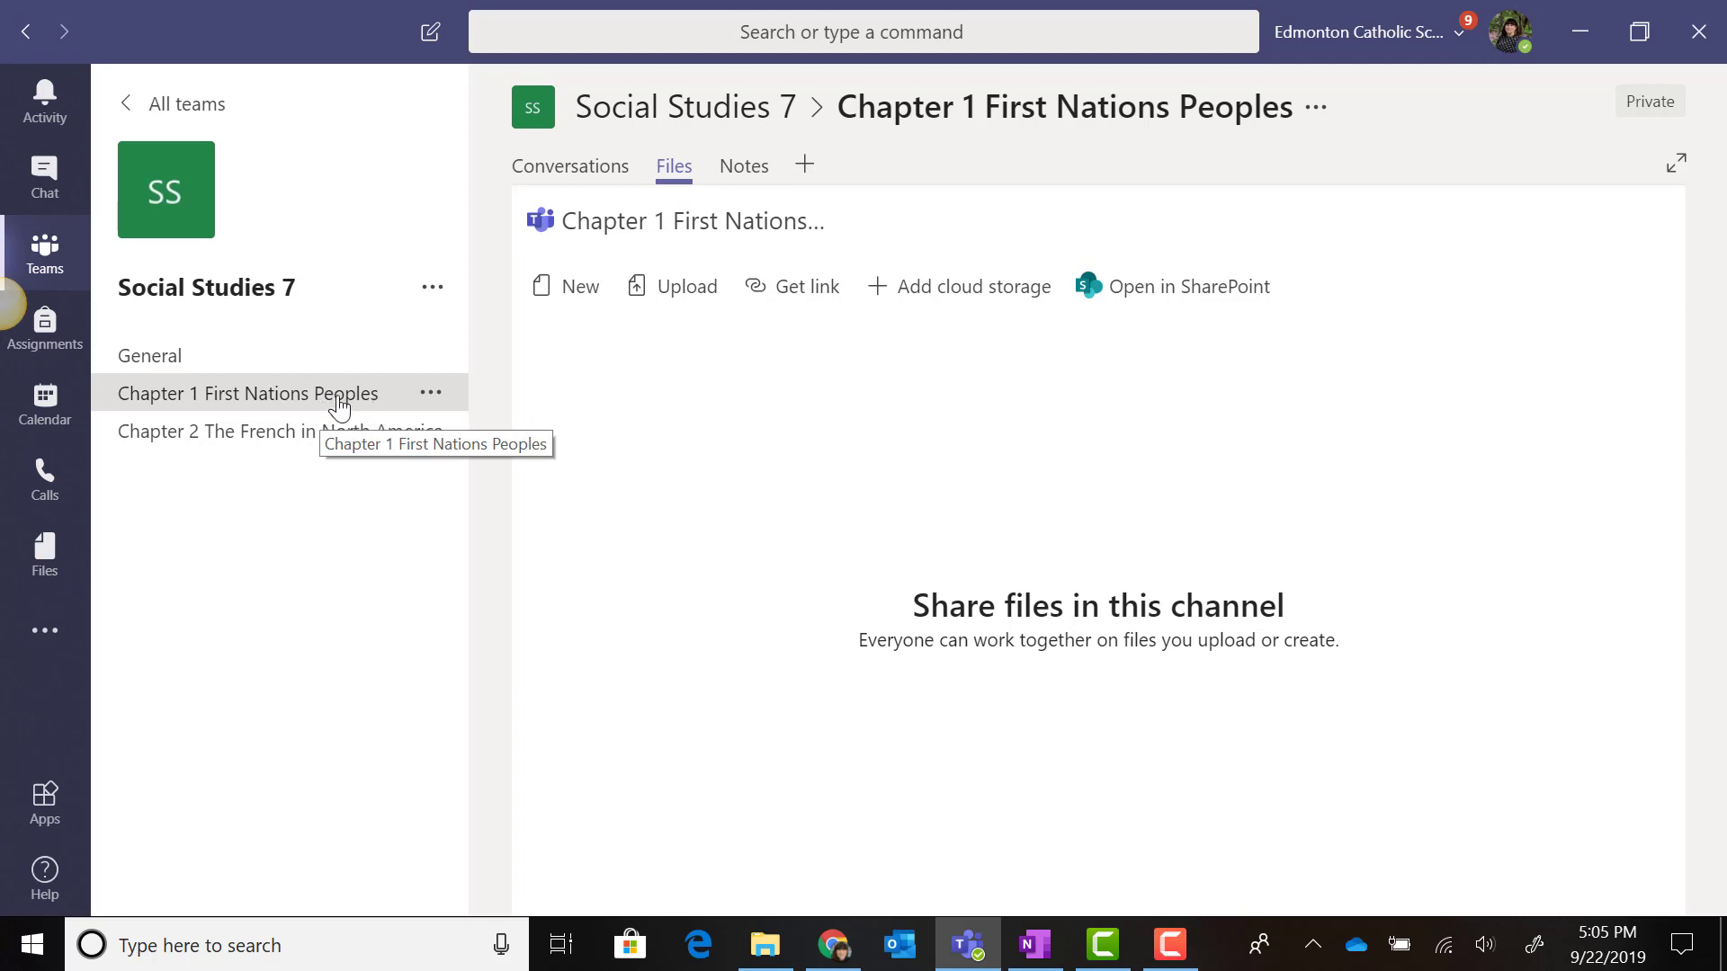
{"action": "left_click", "coordinate": [747, 168]}
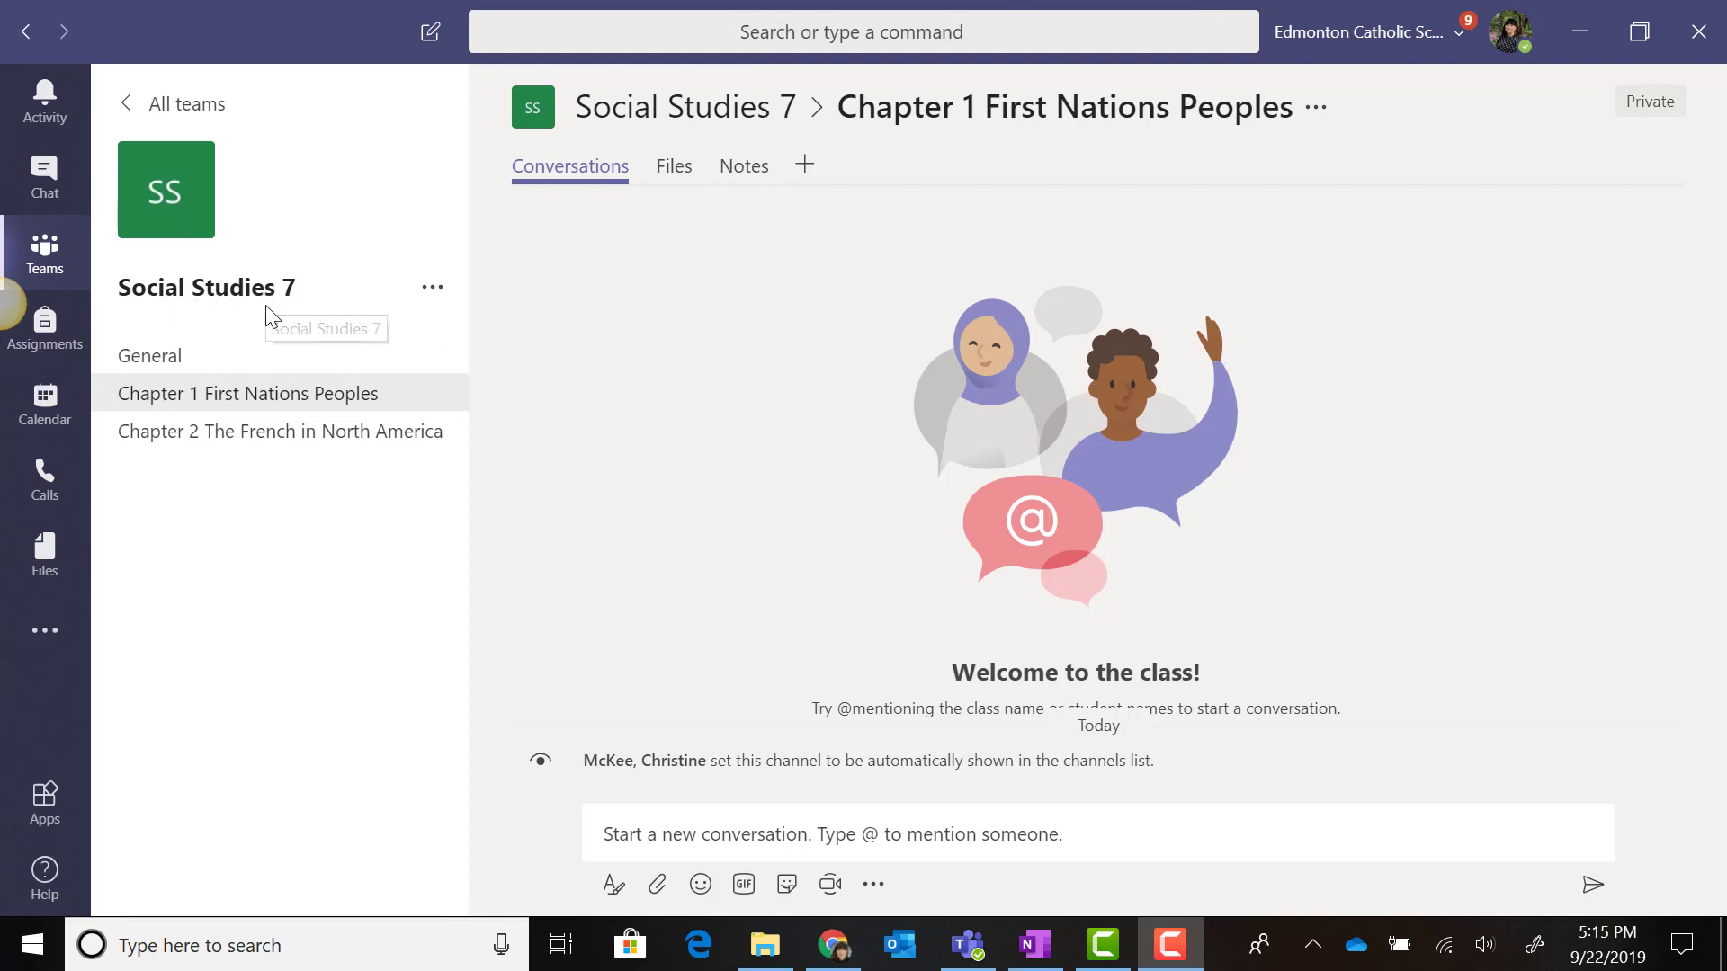
{"action": "left_click", "coordinate": [436, 297]}
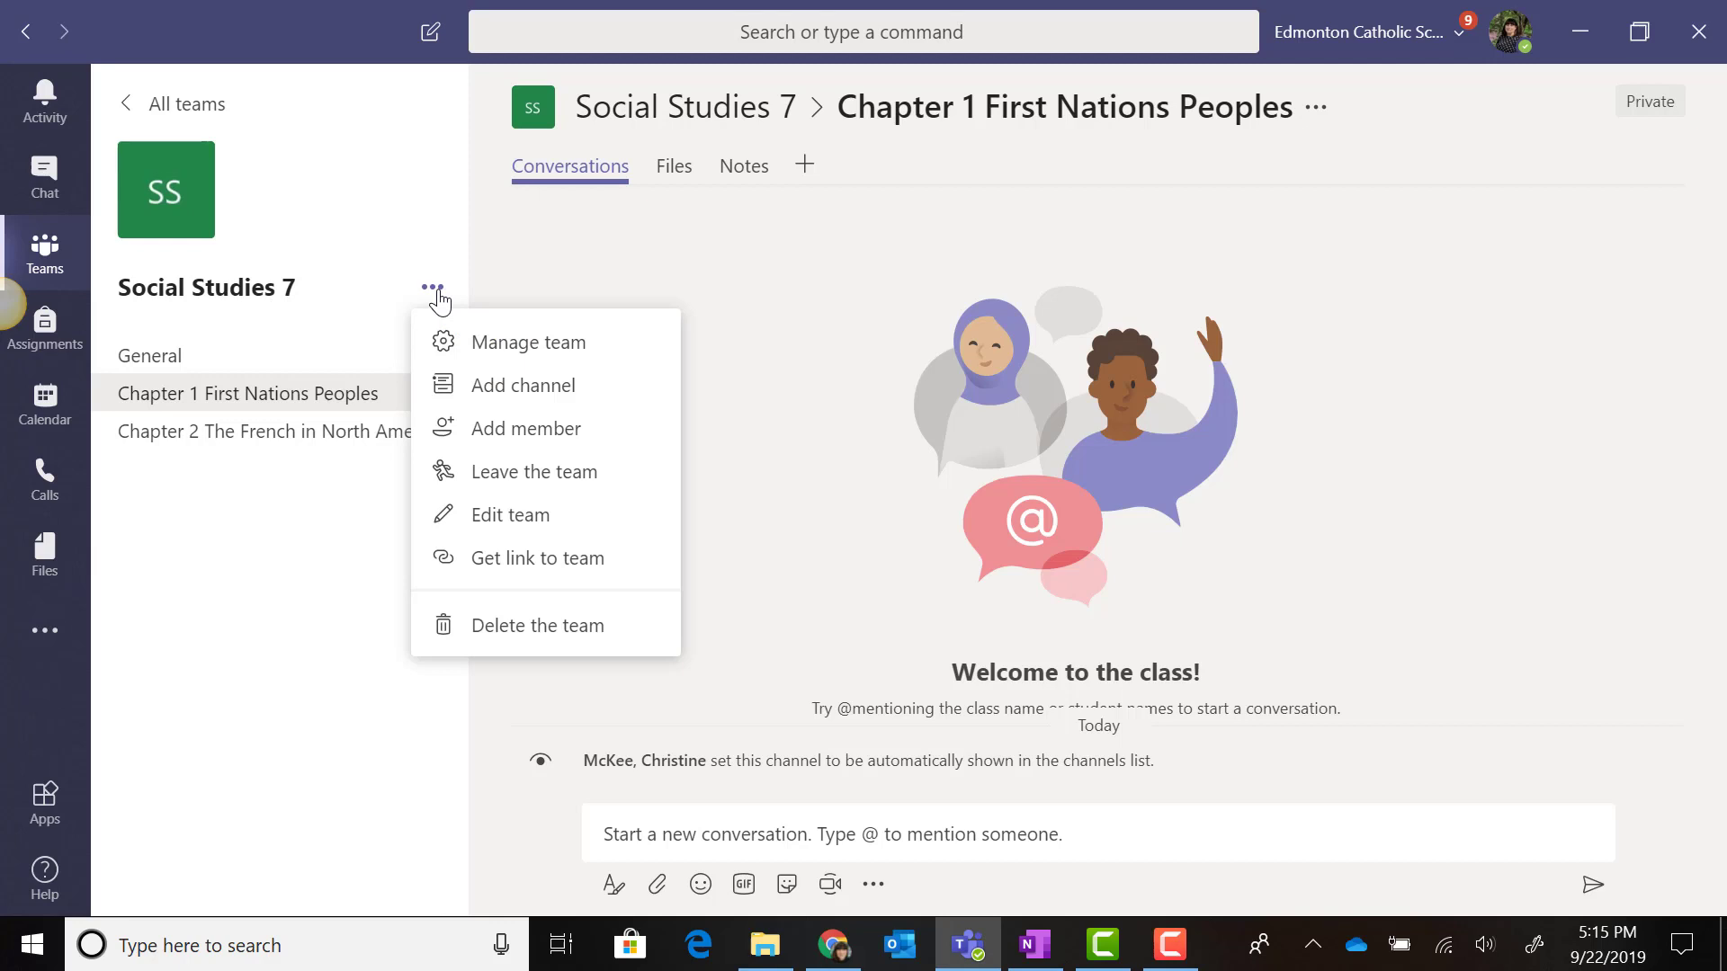
{"action": "left_click", "coordinate": [509, 439]}
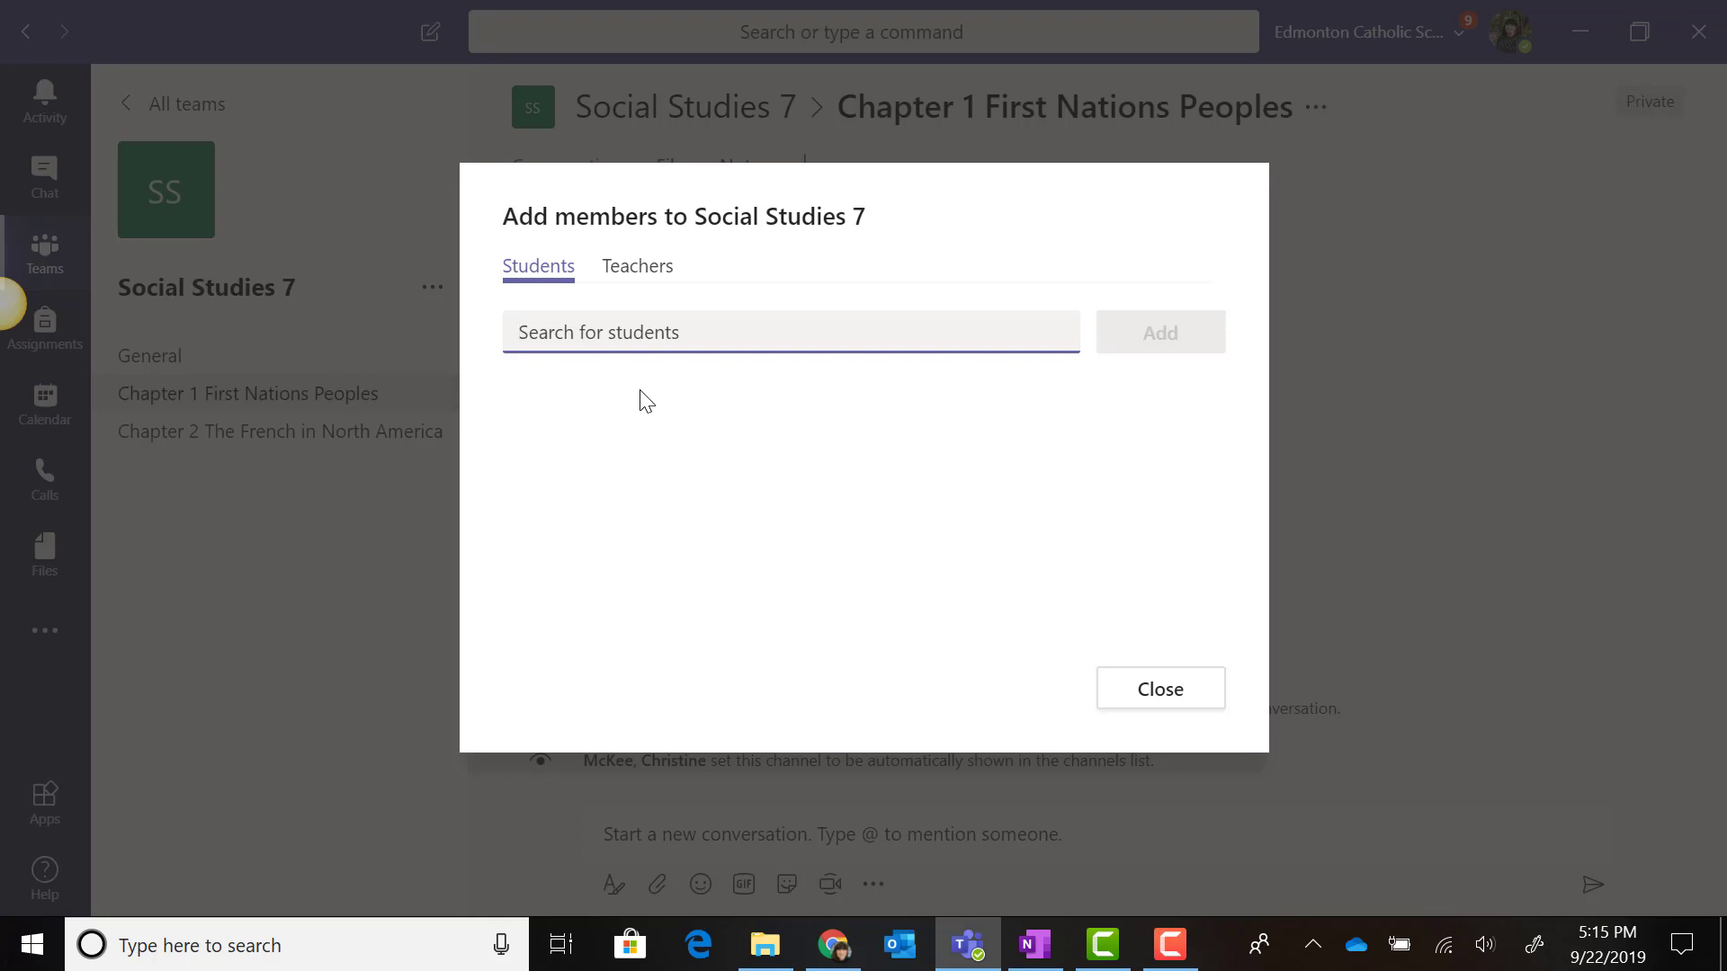
{"action": "left_click", "coordinate": [1152, 700]}
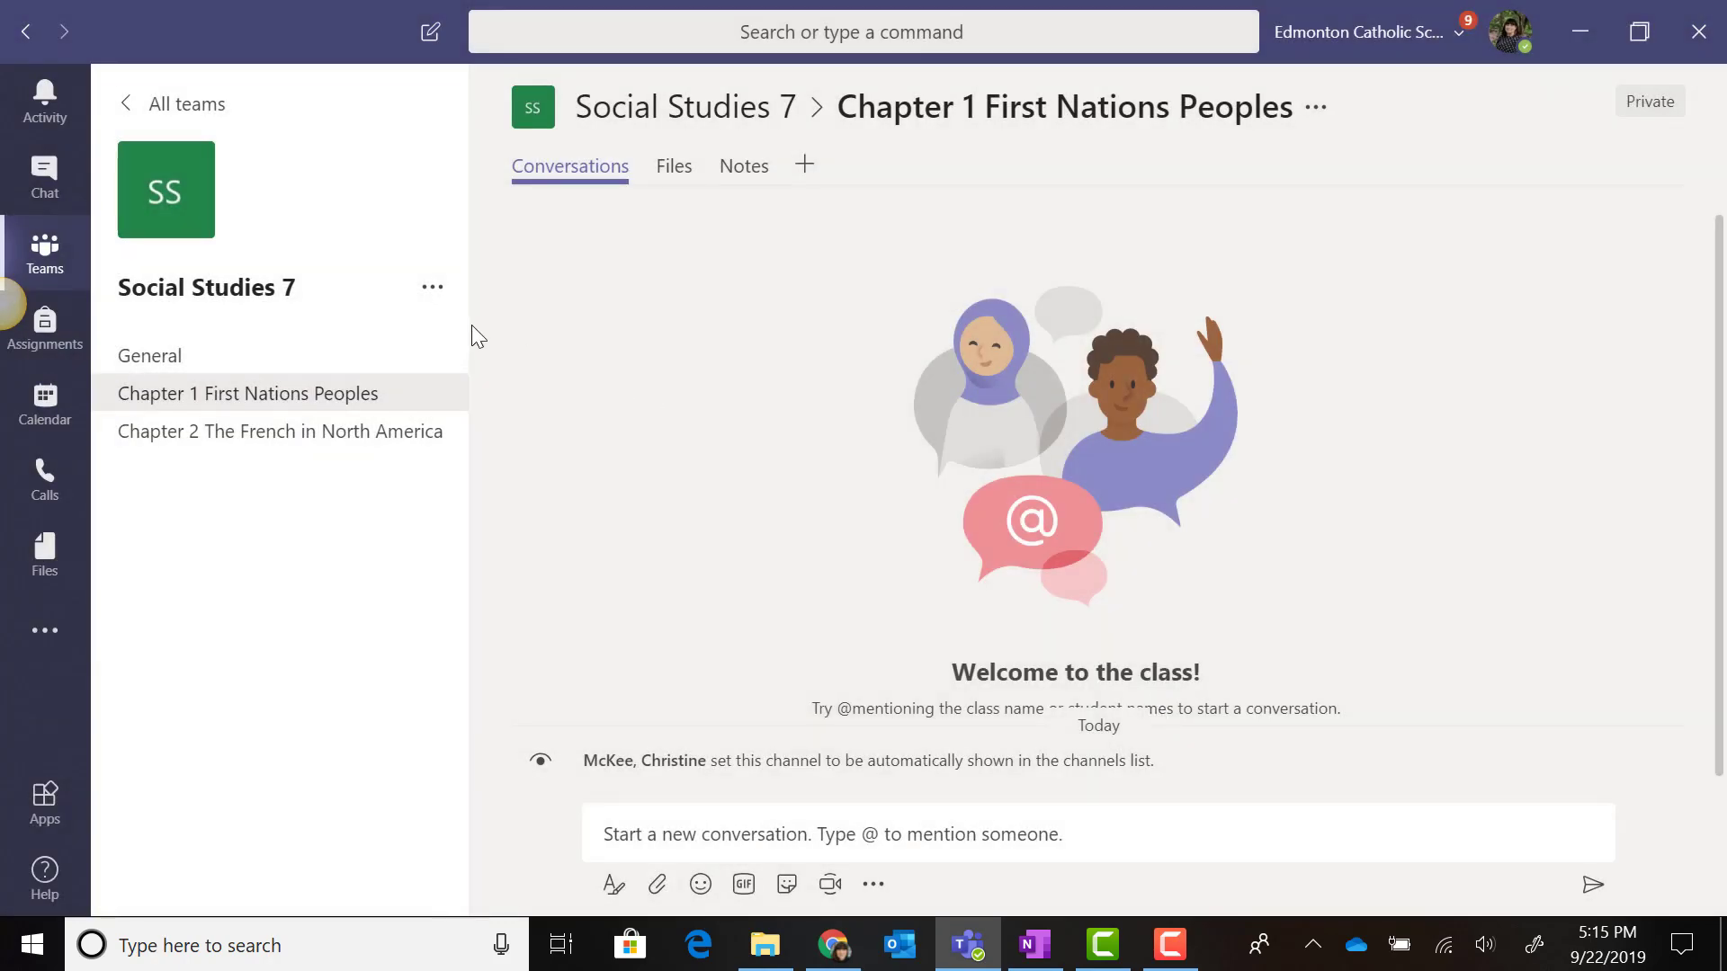
Manage the Social Studies 7 team's members and select the IITS student demo account as a student to add
{"action": "left_click", "coordinate": [433, 288]}
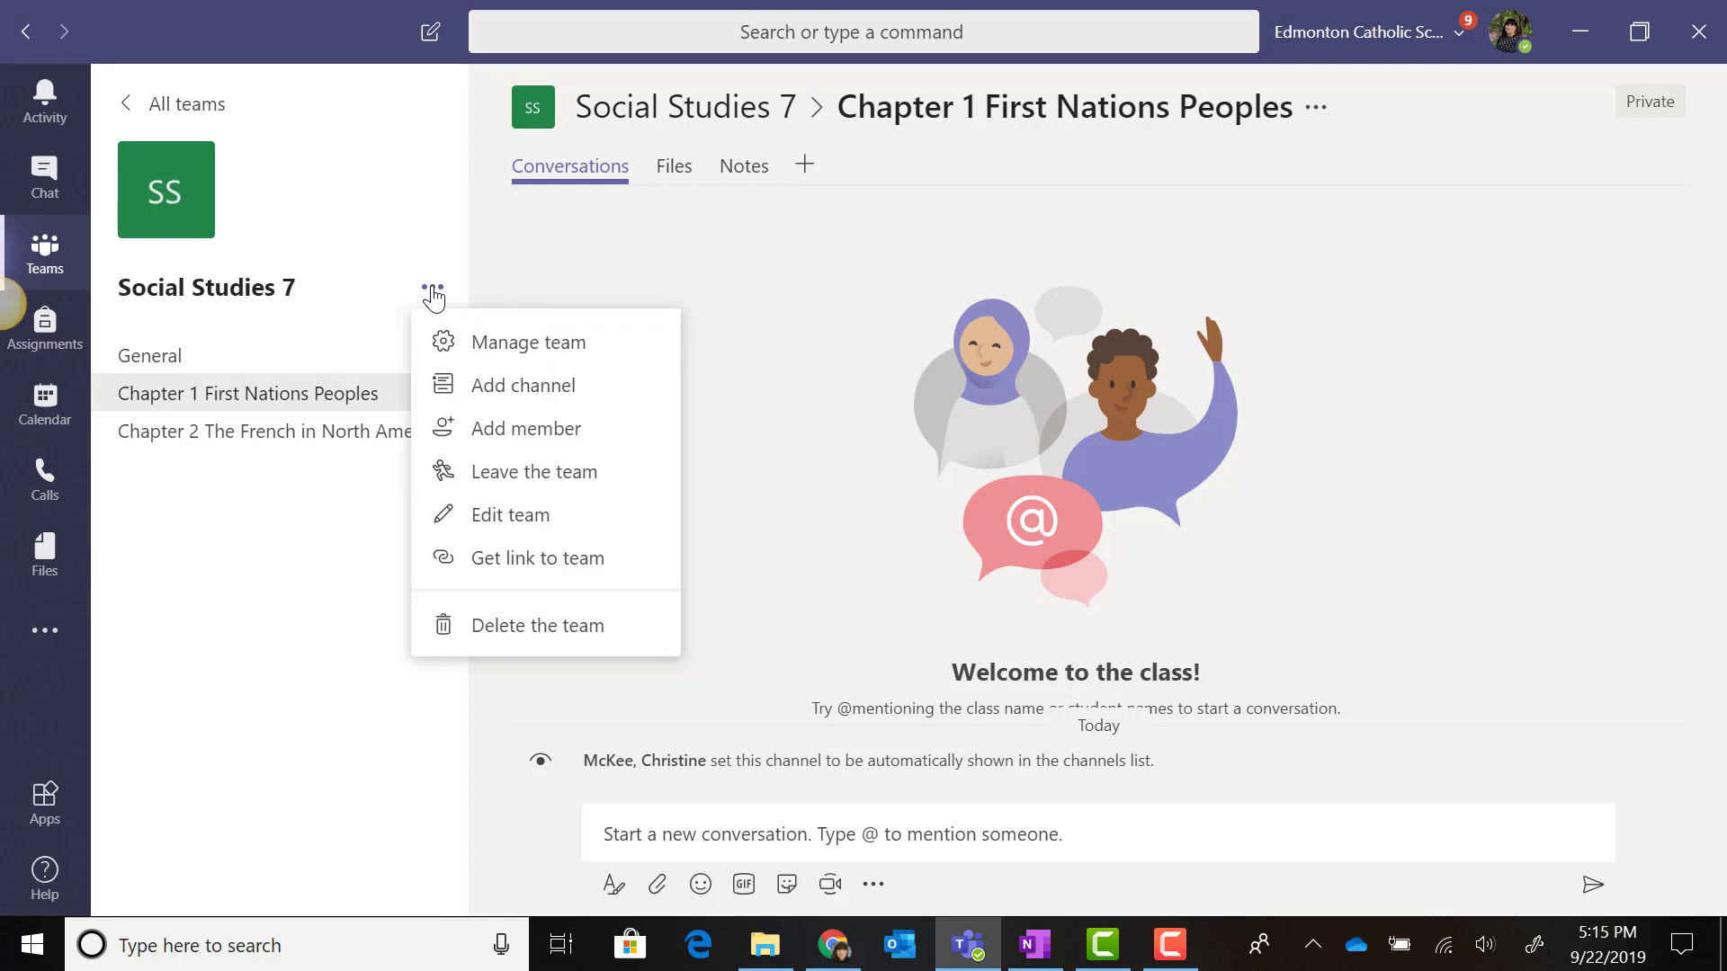
{"action": "left_click", "coordinate": [457, 342]}
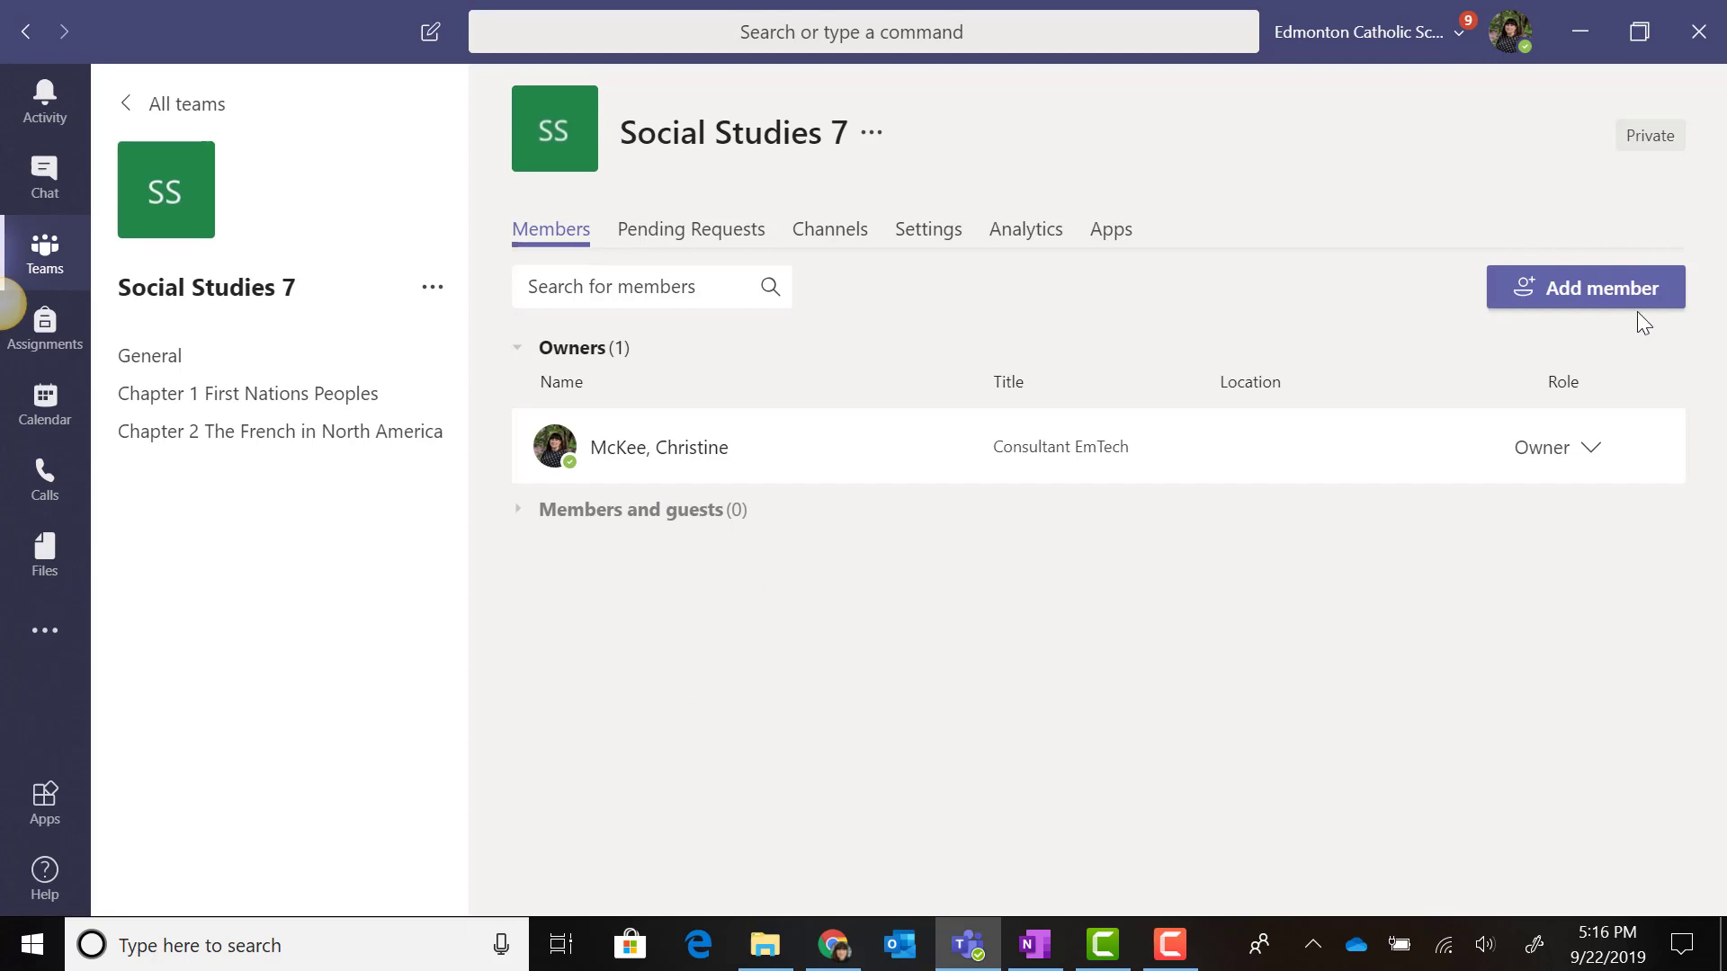
{"action": "left_click", "coordinate": [1568, 307]}
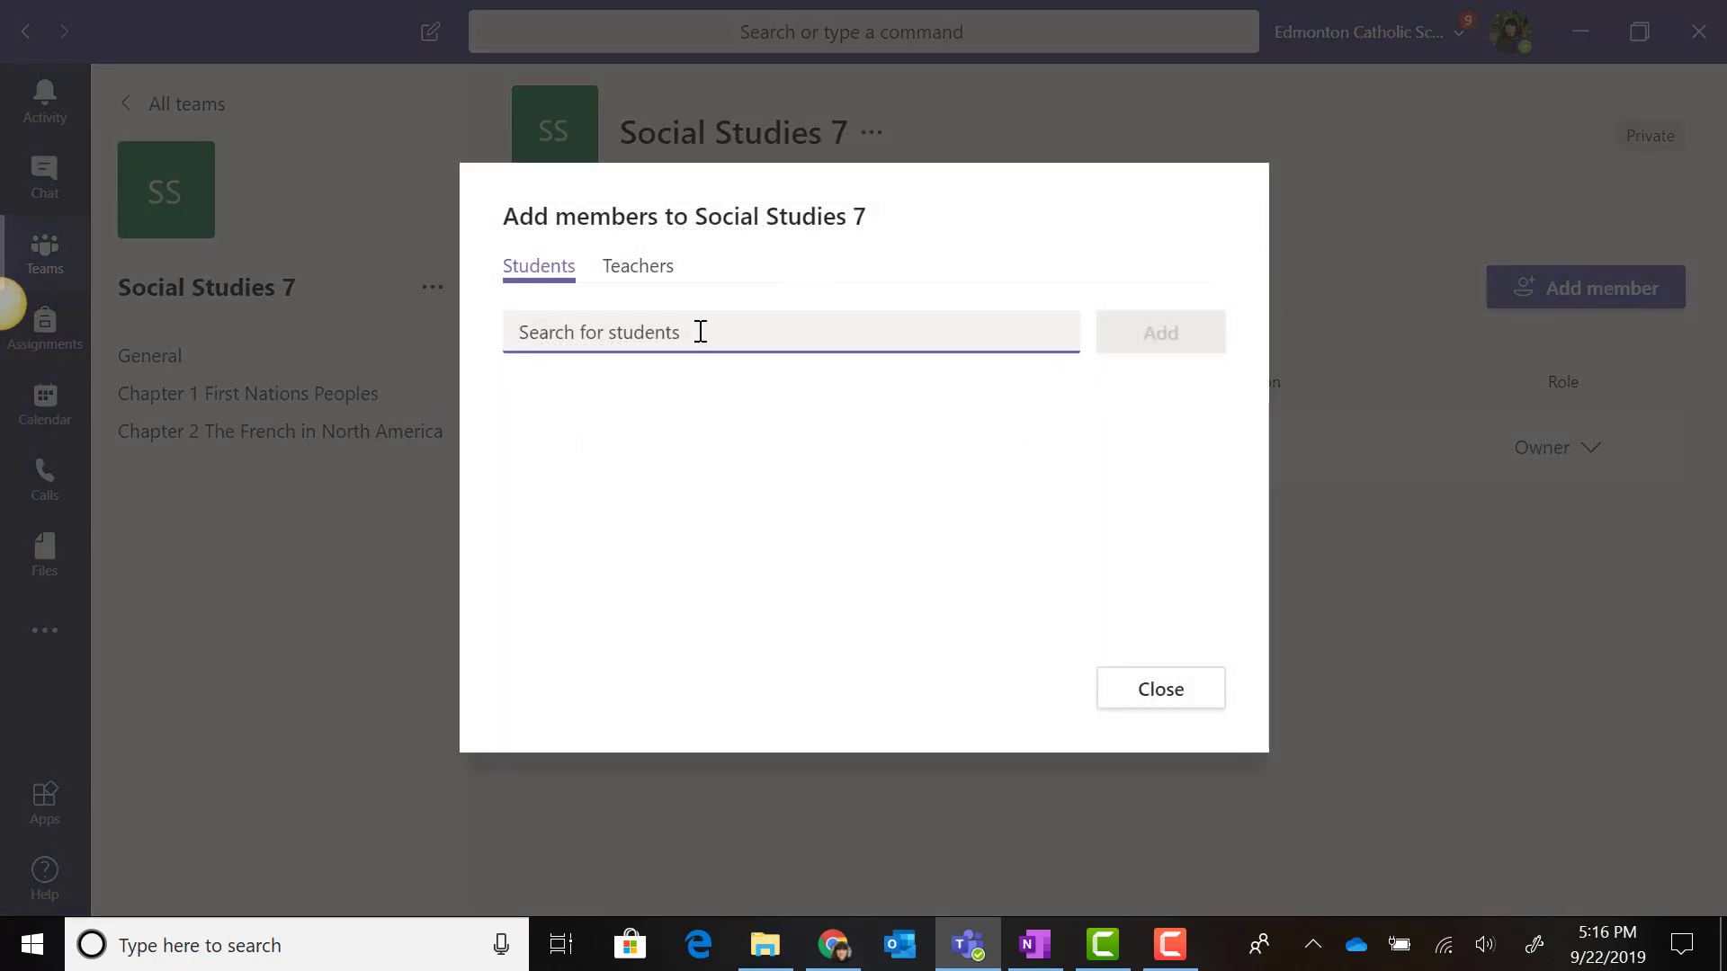
{"action": "type", "text": "860"}
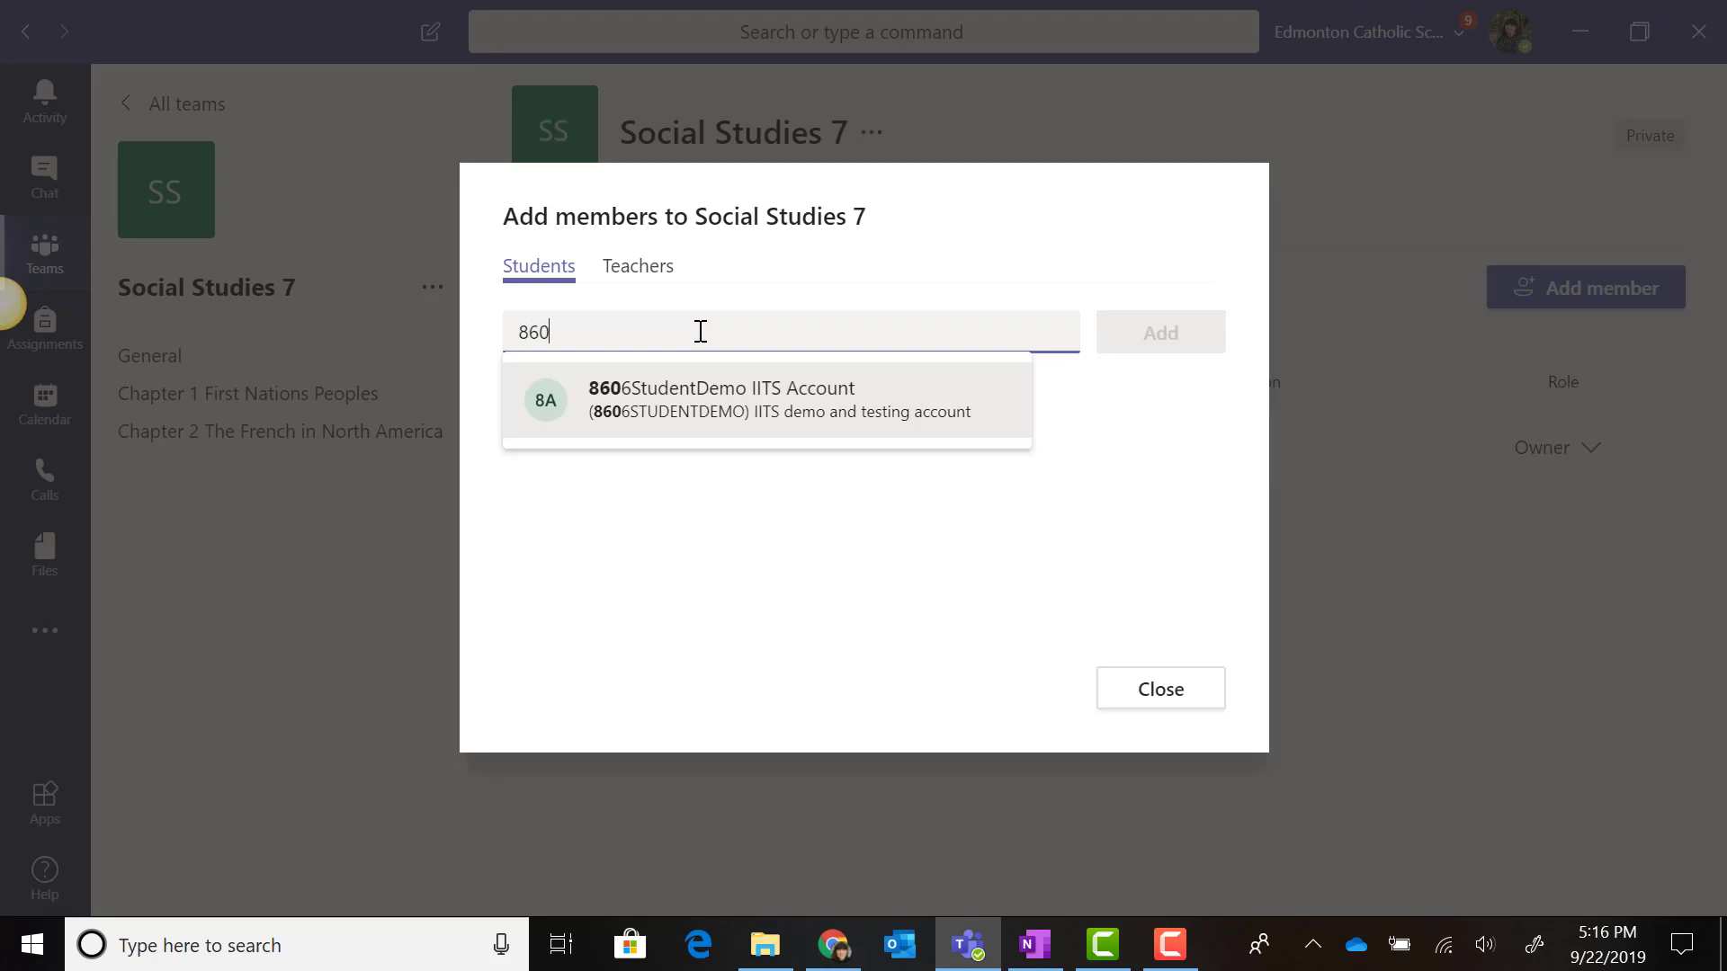
{"action": "key", "text": "Return"}
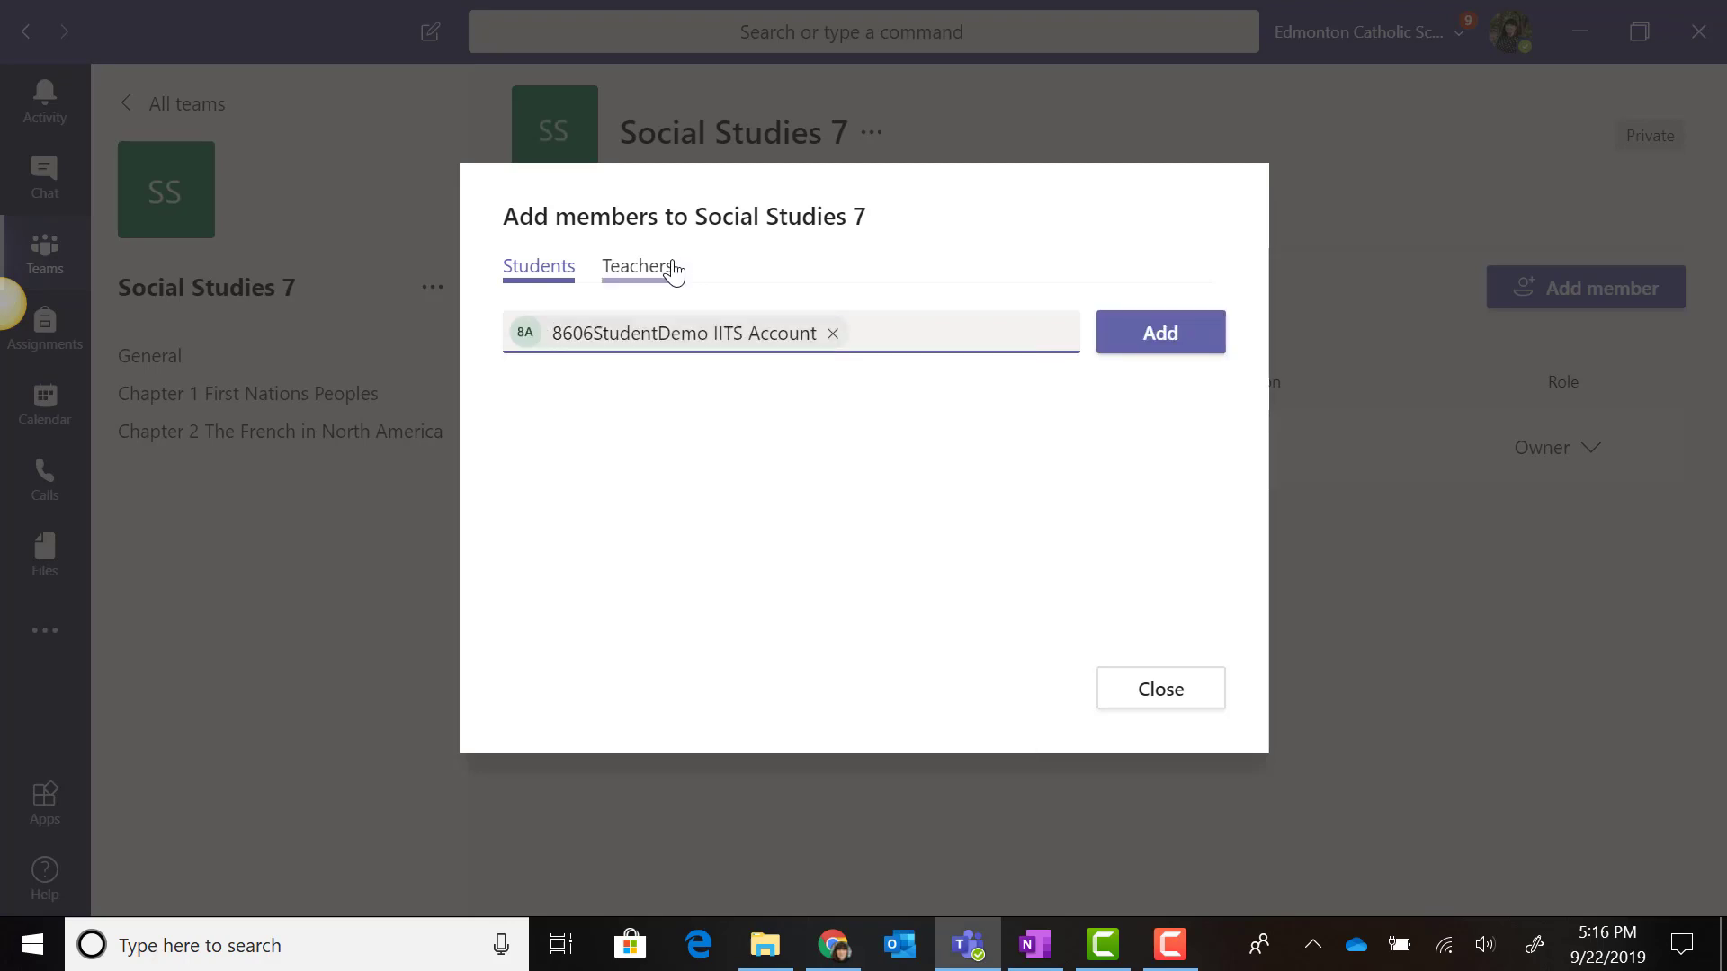
Find the Emerging Tech manager among the teachers and add both this teacher and the selected student demo account to the team
{"action": "left_click", "coordinate": [667, 267]}
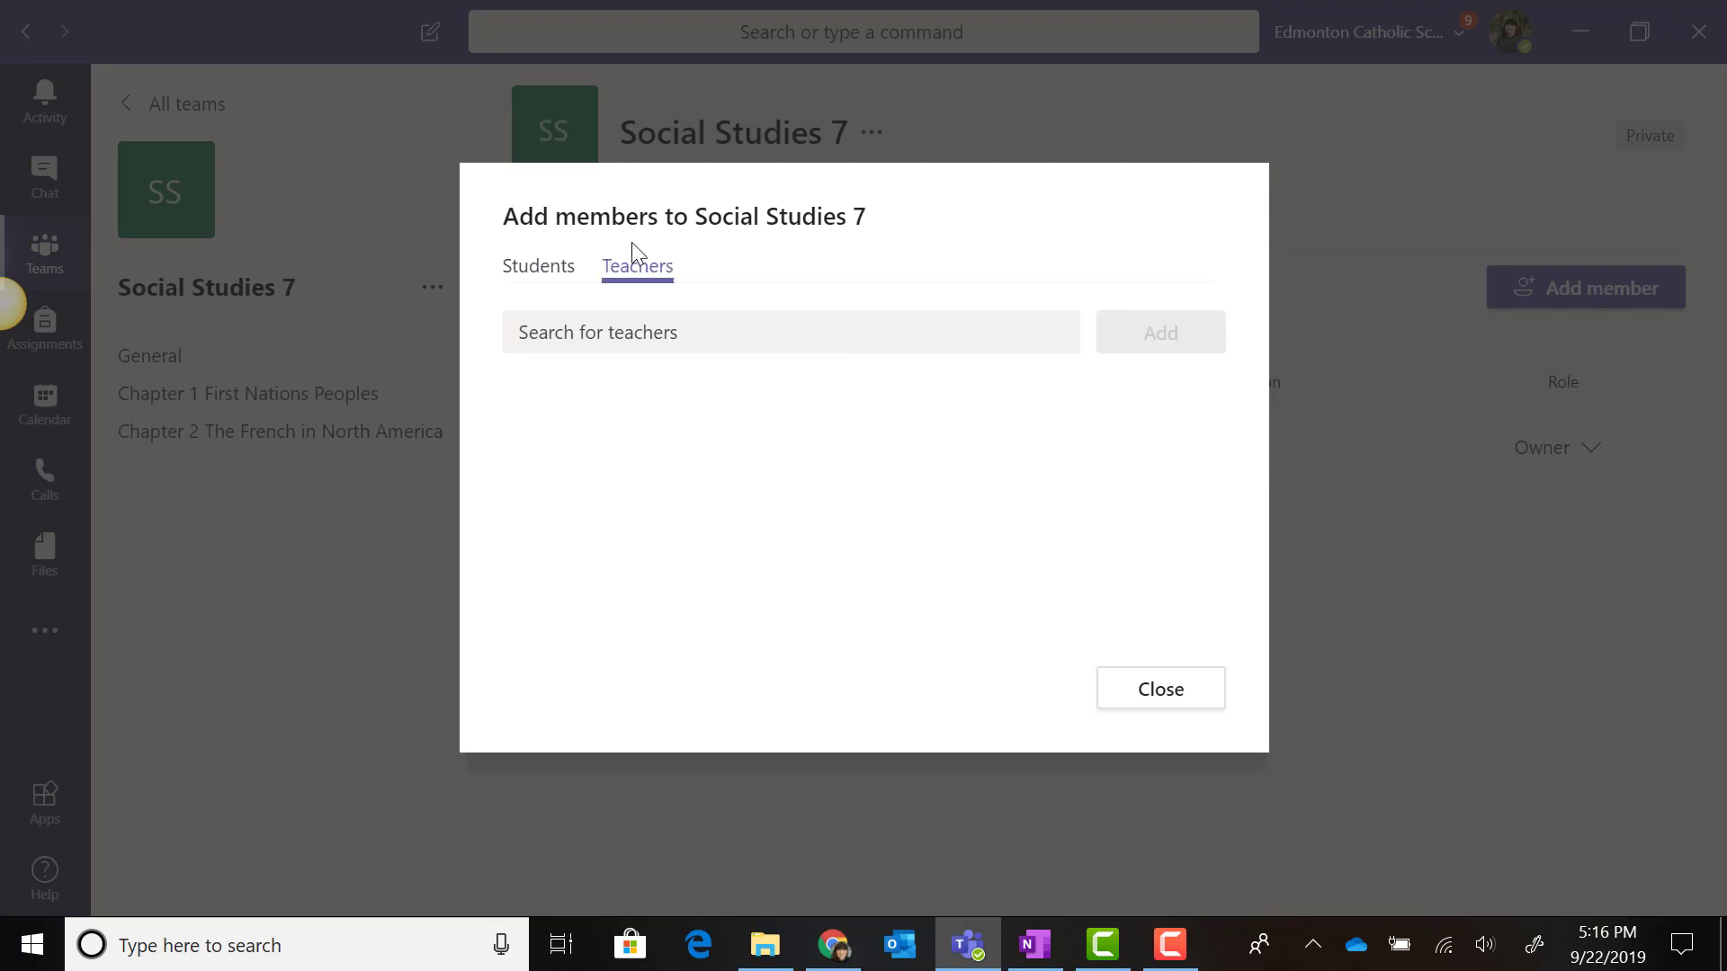
{"action": "left_click", "coordinate": [644, 335]}
{"action": "type", "text": "Daniel"}
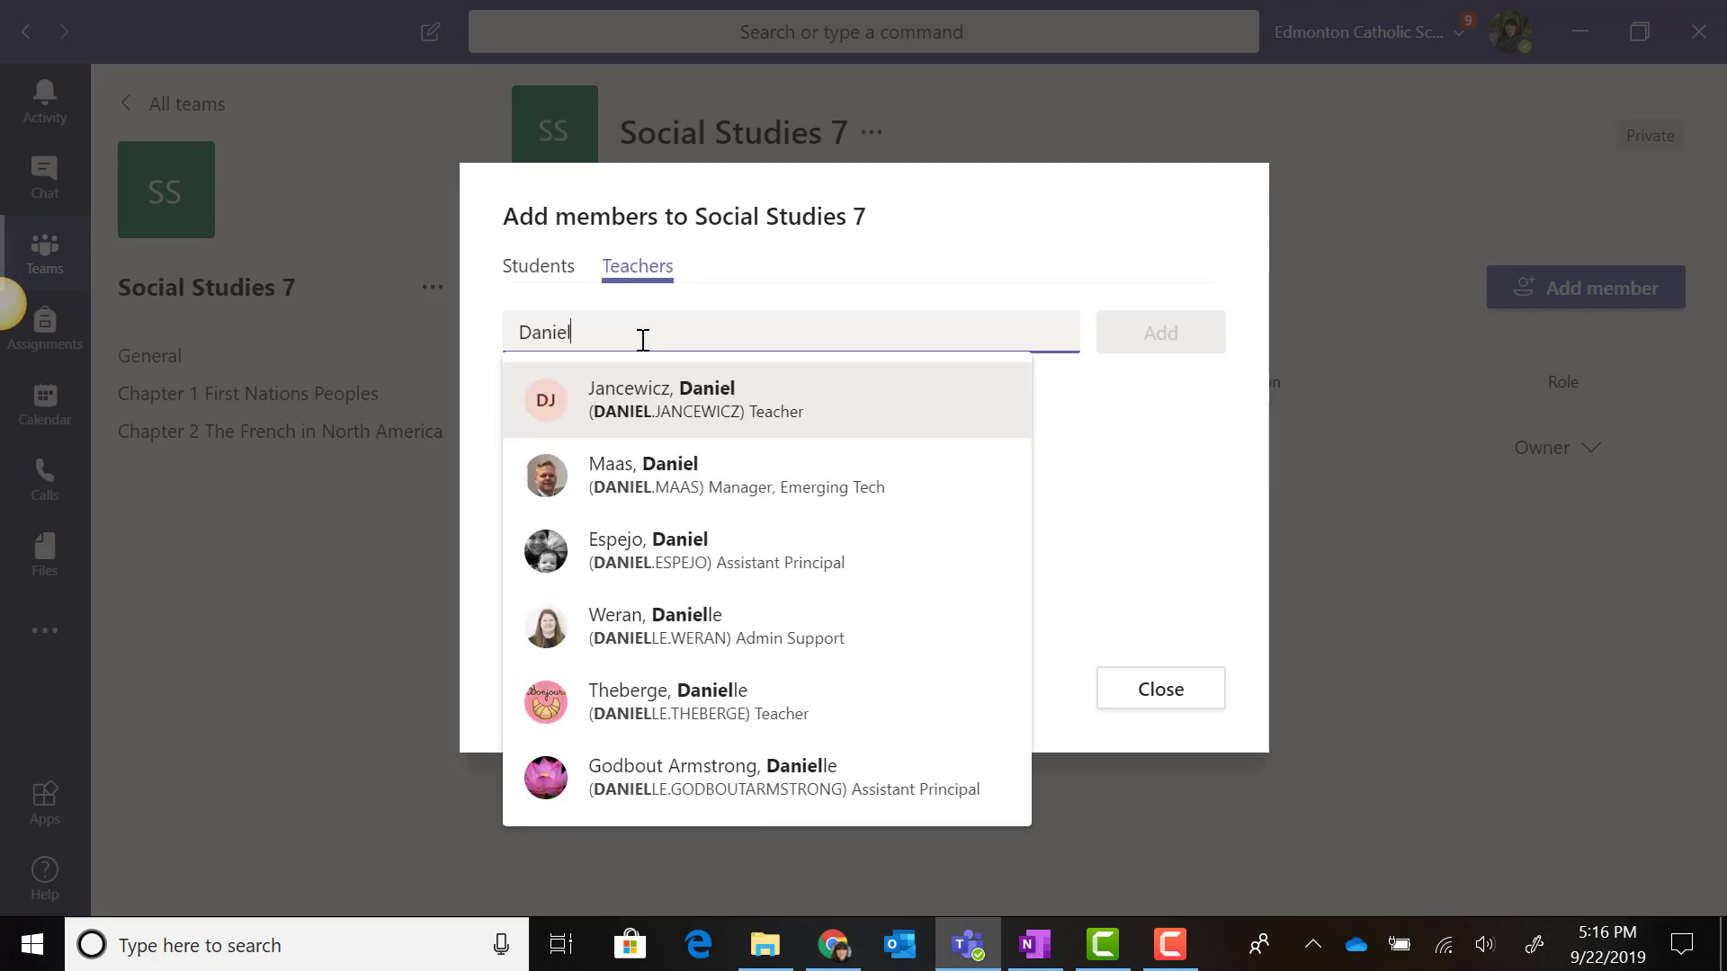
{"action": "left_click", "coordinate": [655, 491]}
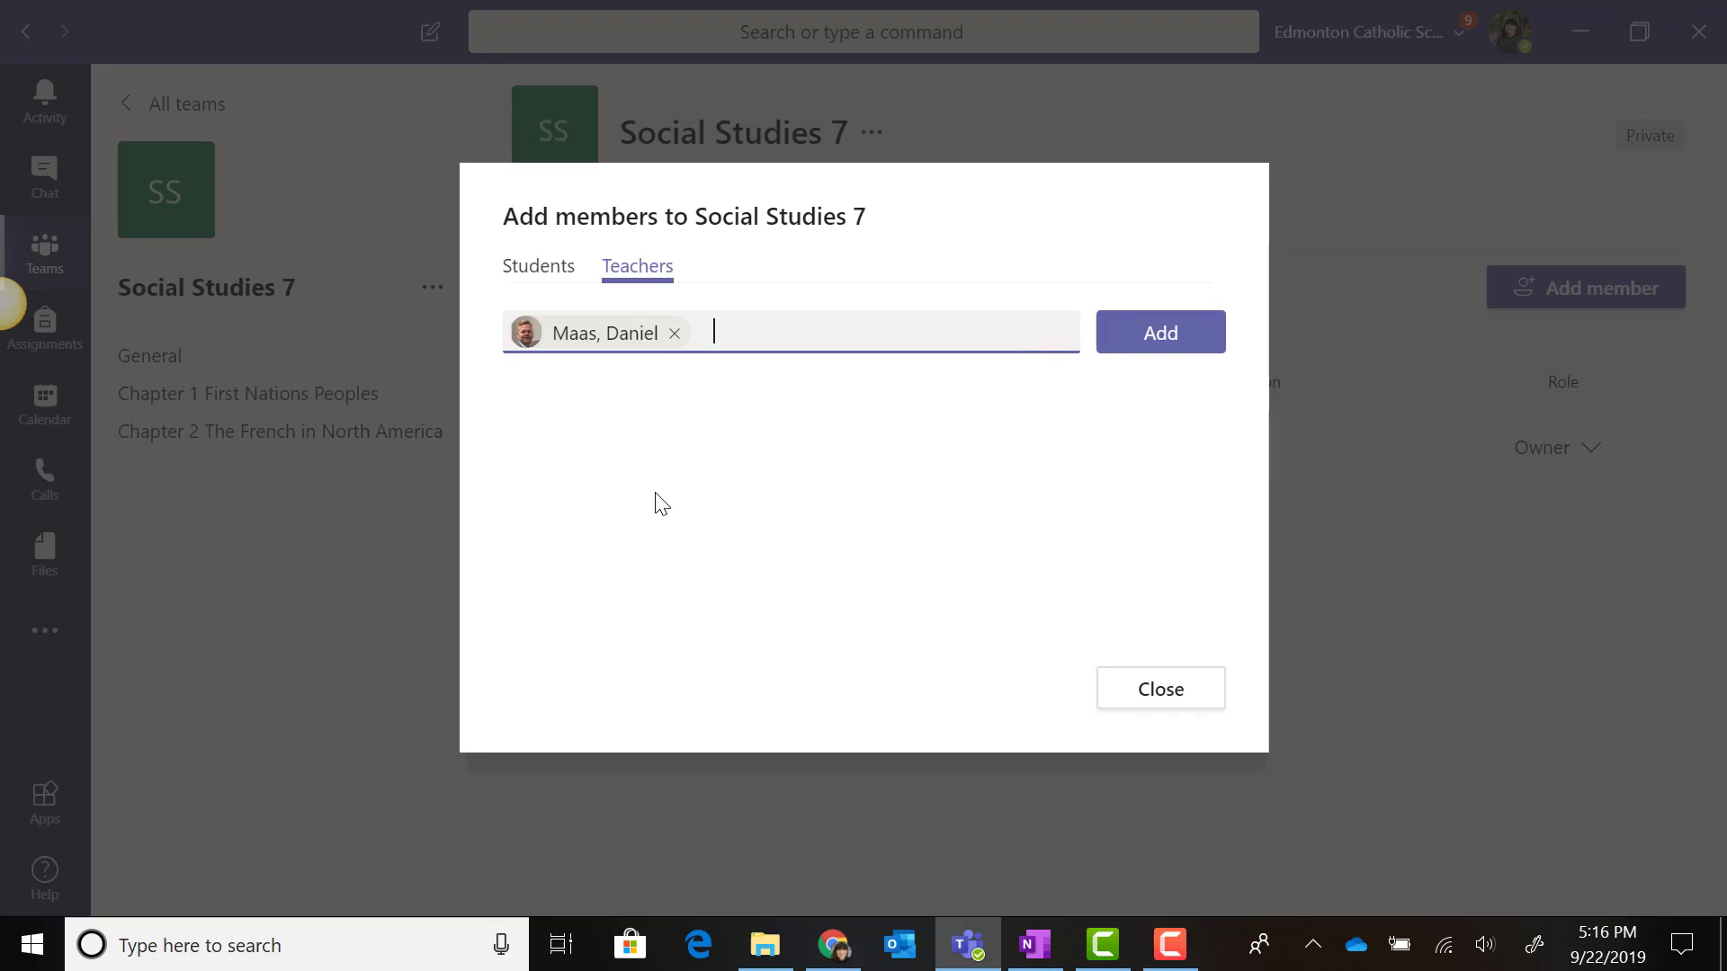
{"action": "left_click", "coordinate": [1150, 343]}
{"action": "left_click", "coordinate": [1150, 349]}
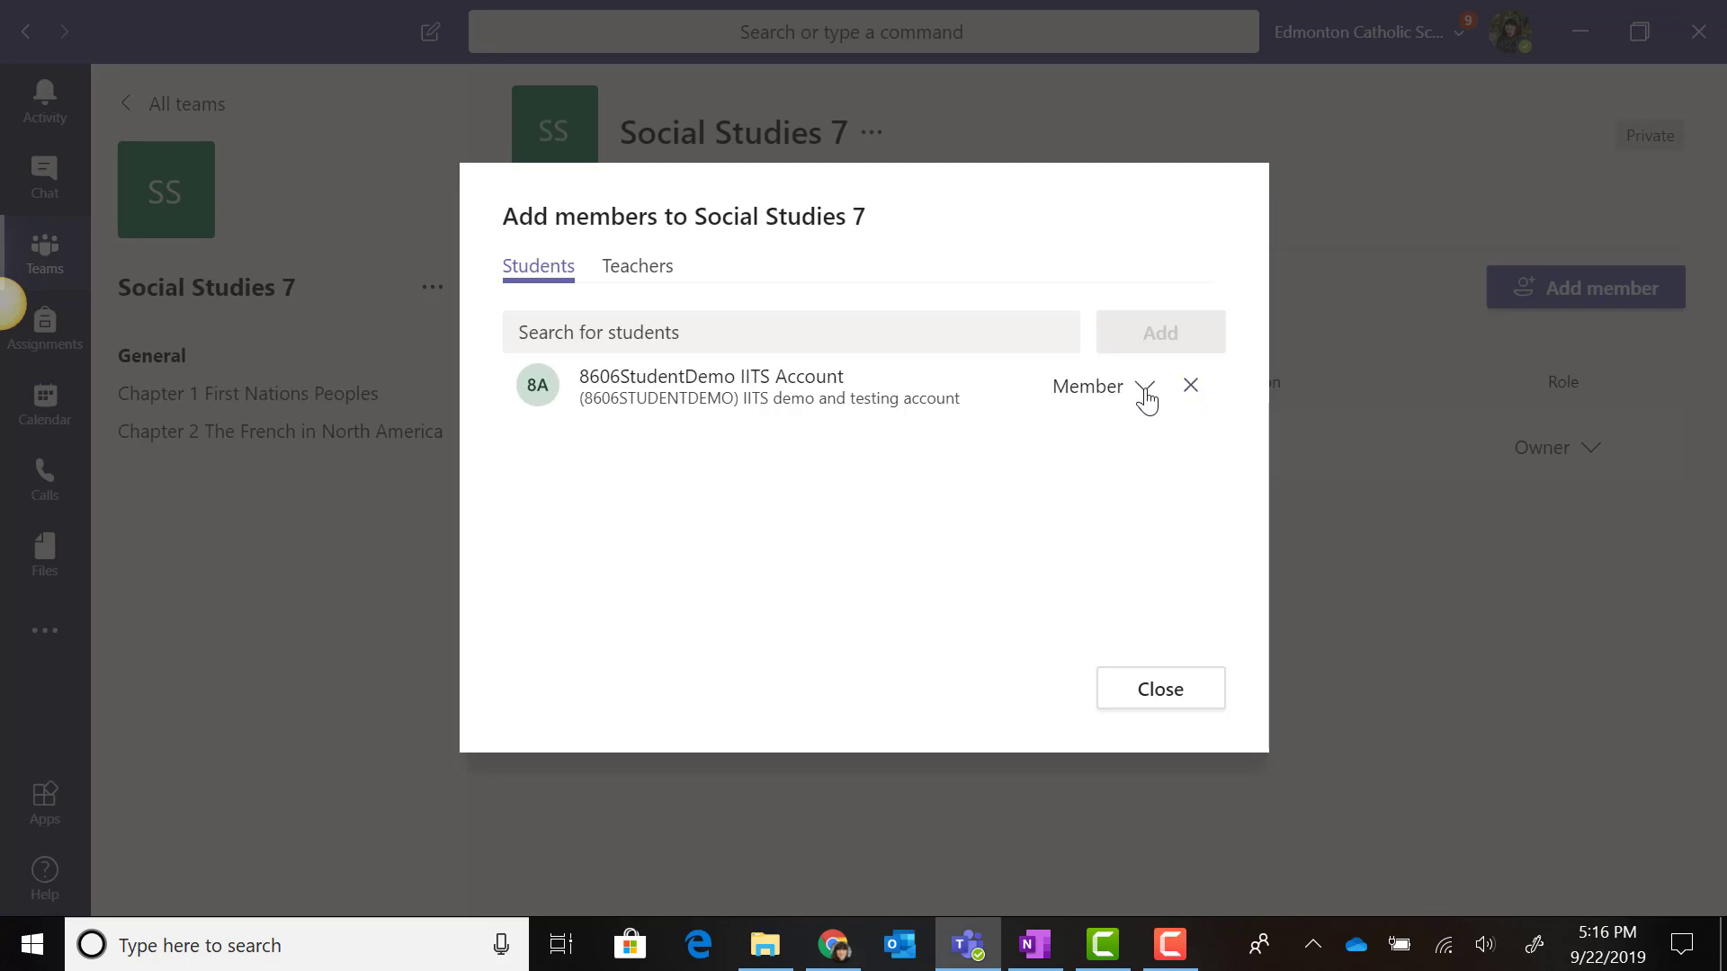
Switch the added student demo account's role to Owner and back to Member, and finish adding members
{"action": "left_click", "coordinate": [1145, 388]}
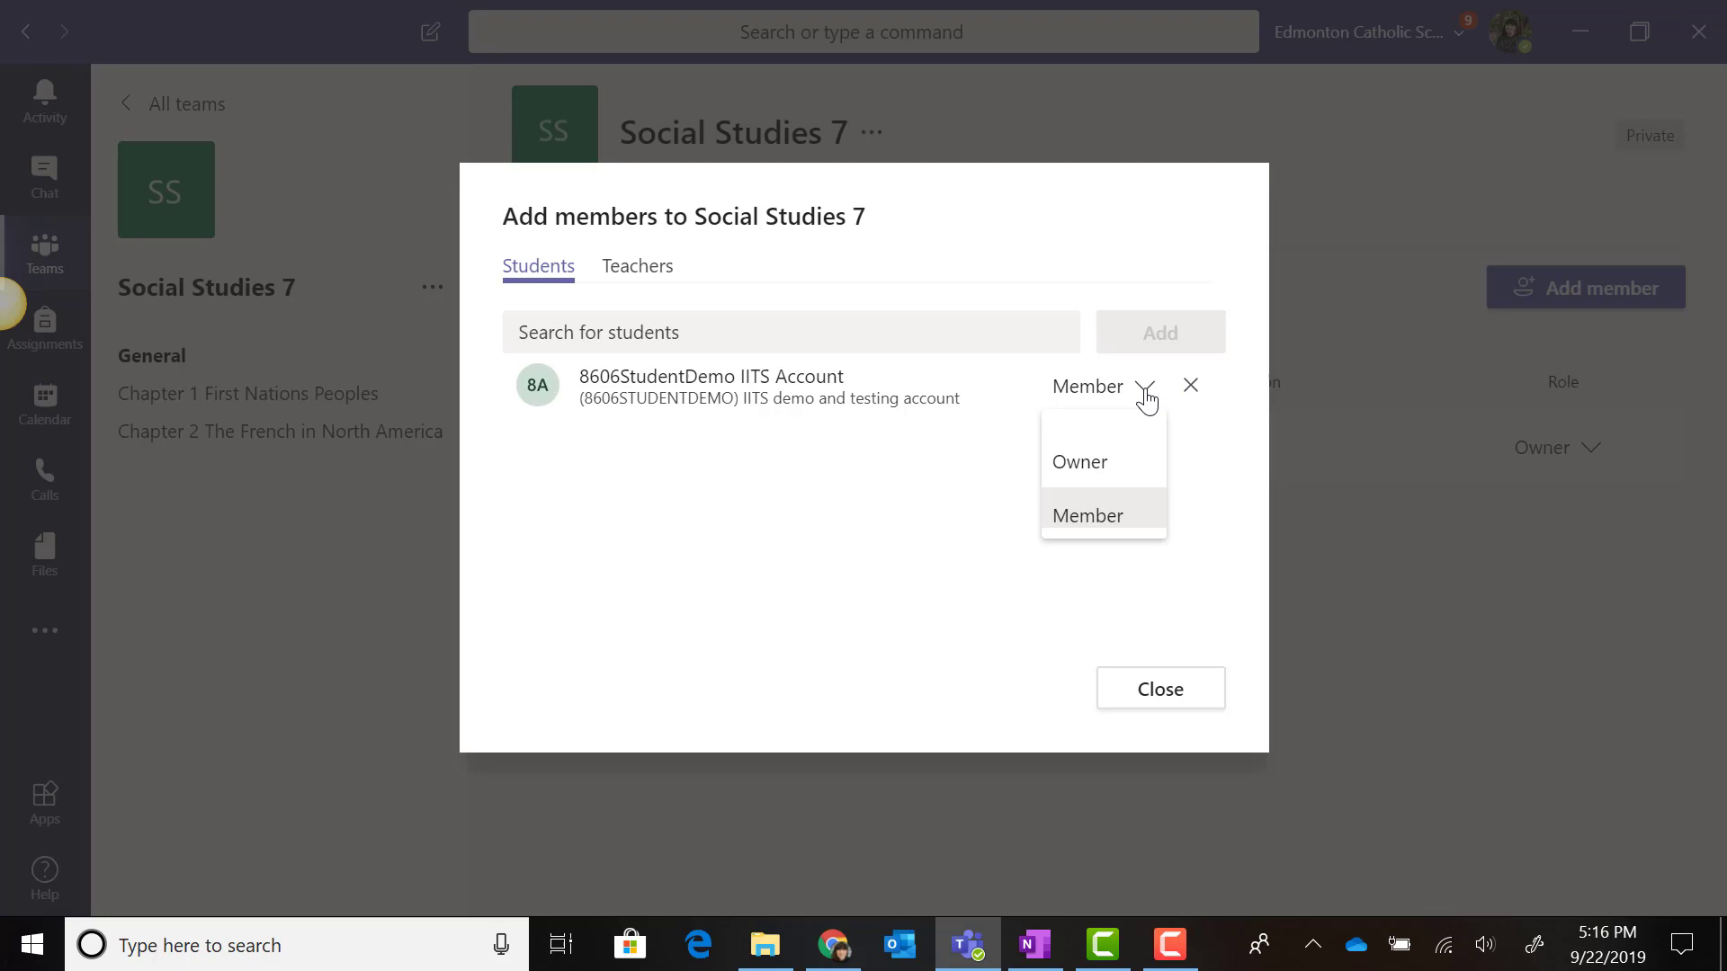
{"action": "left_click", "coordinate": [1132, 454]}
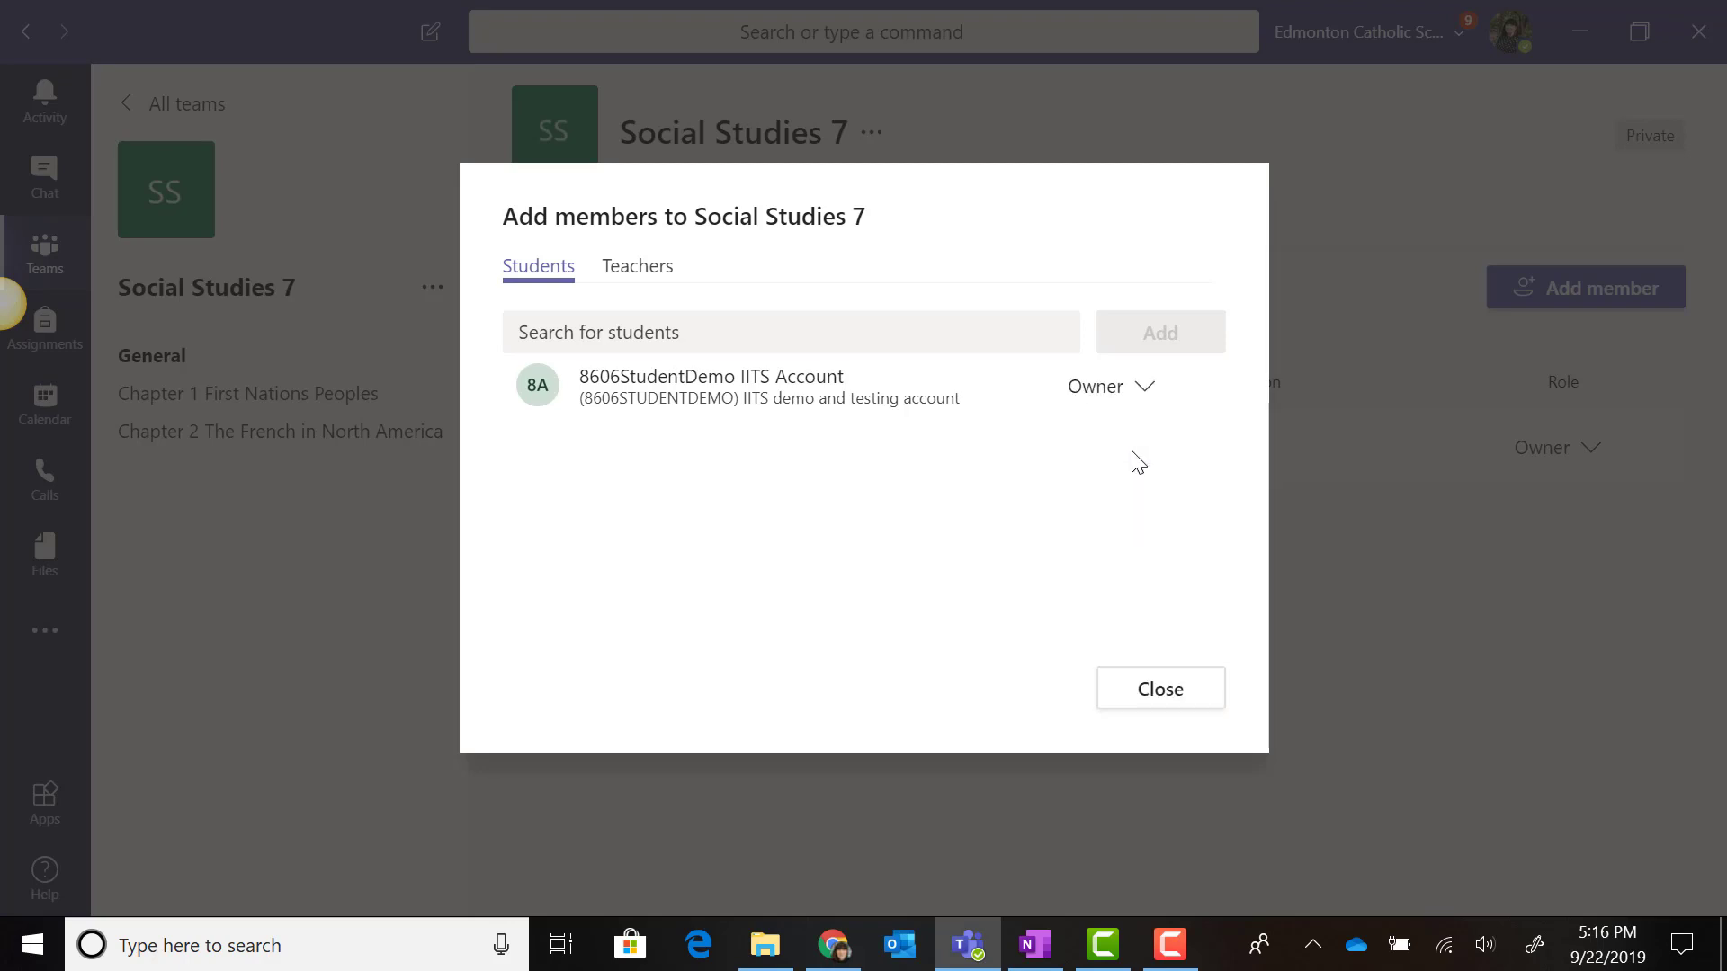
{"action": "left_click", "coordinate": [1145, 393]}
{"action": "left_click", "coordinate": [1116, 511]}
{"action": "left_click", "coordinate": [1160, 689]}
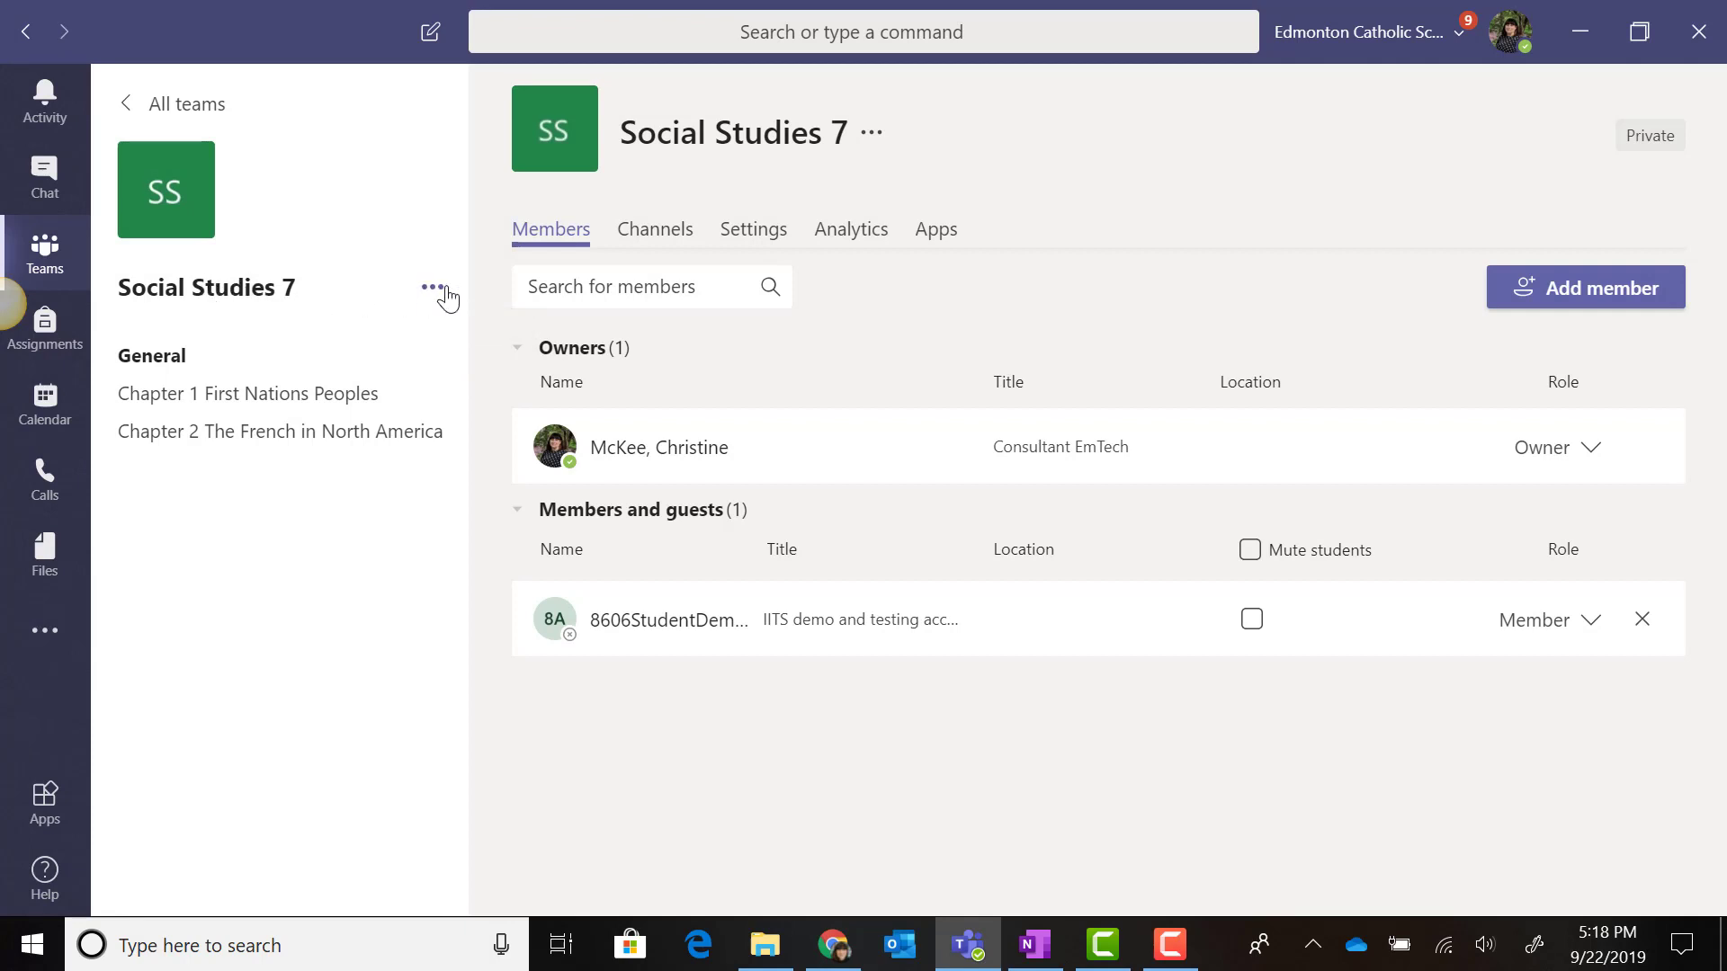
Generate a team code in the Social Studies 7 team's settings so people can join directly
{"action": "left_click", "coordinate": [435, 289]}
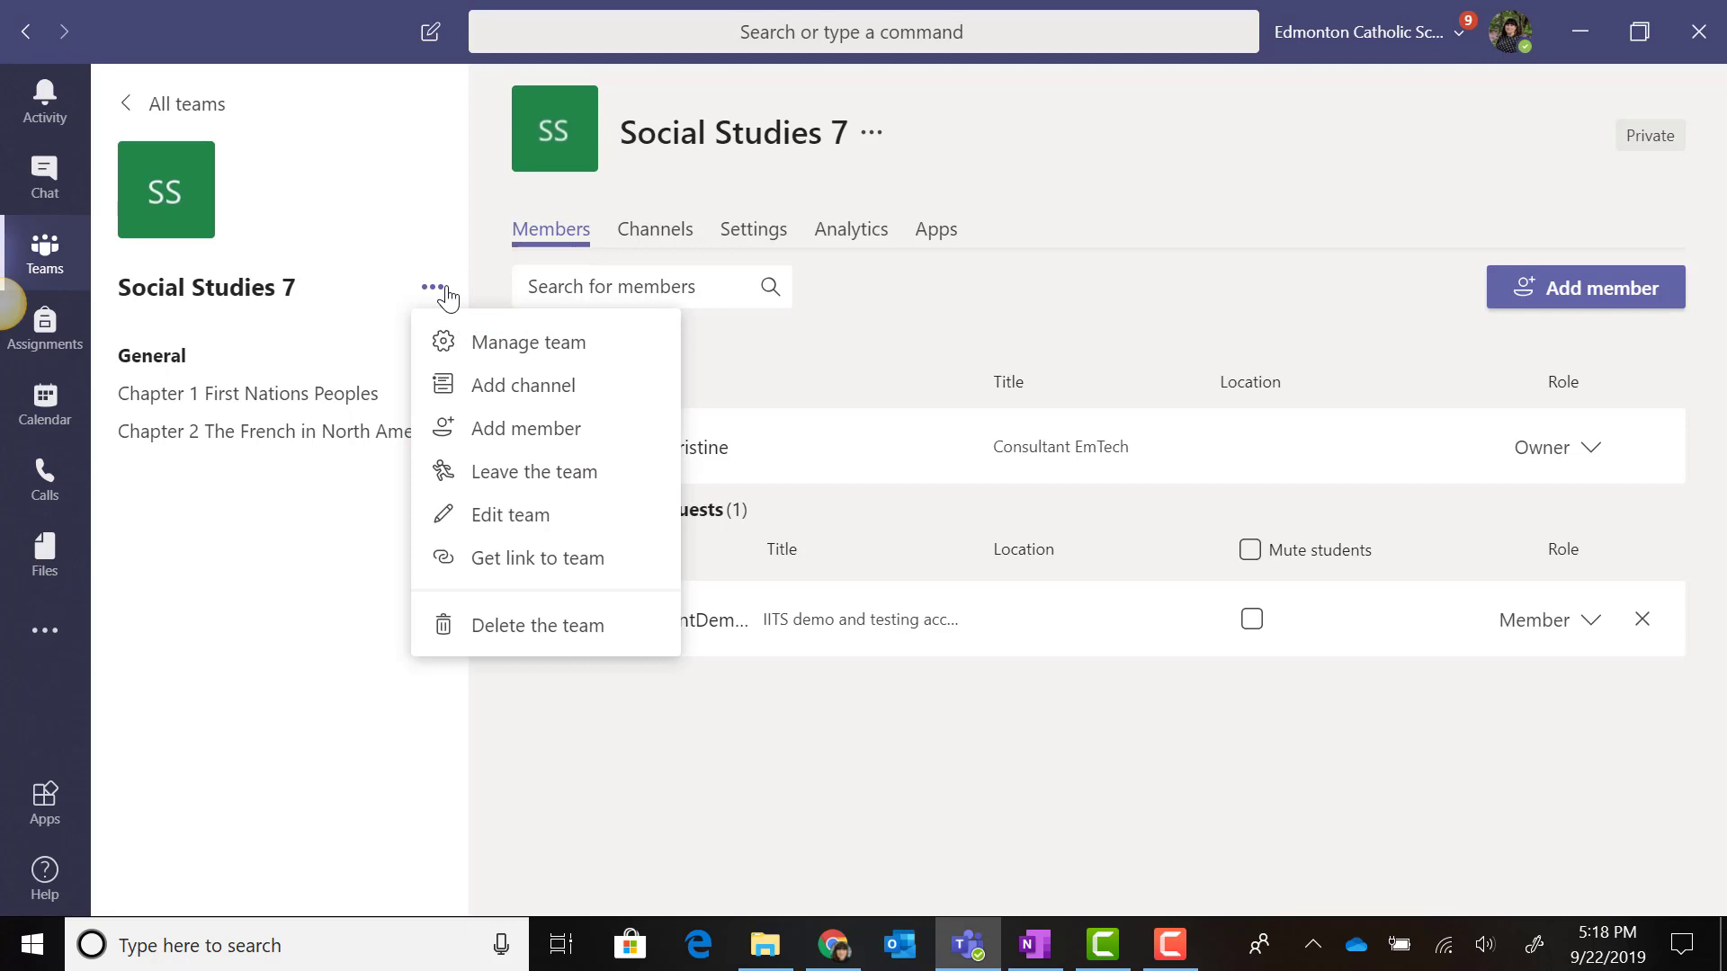
{"action": "left_click", "coordinate": [551, 350]}
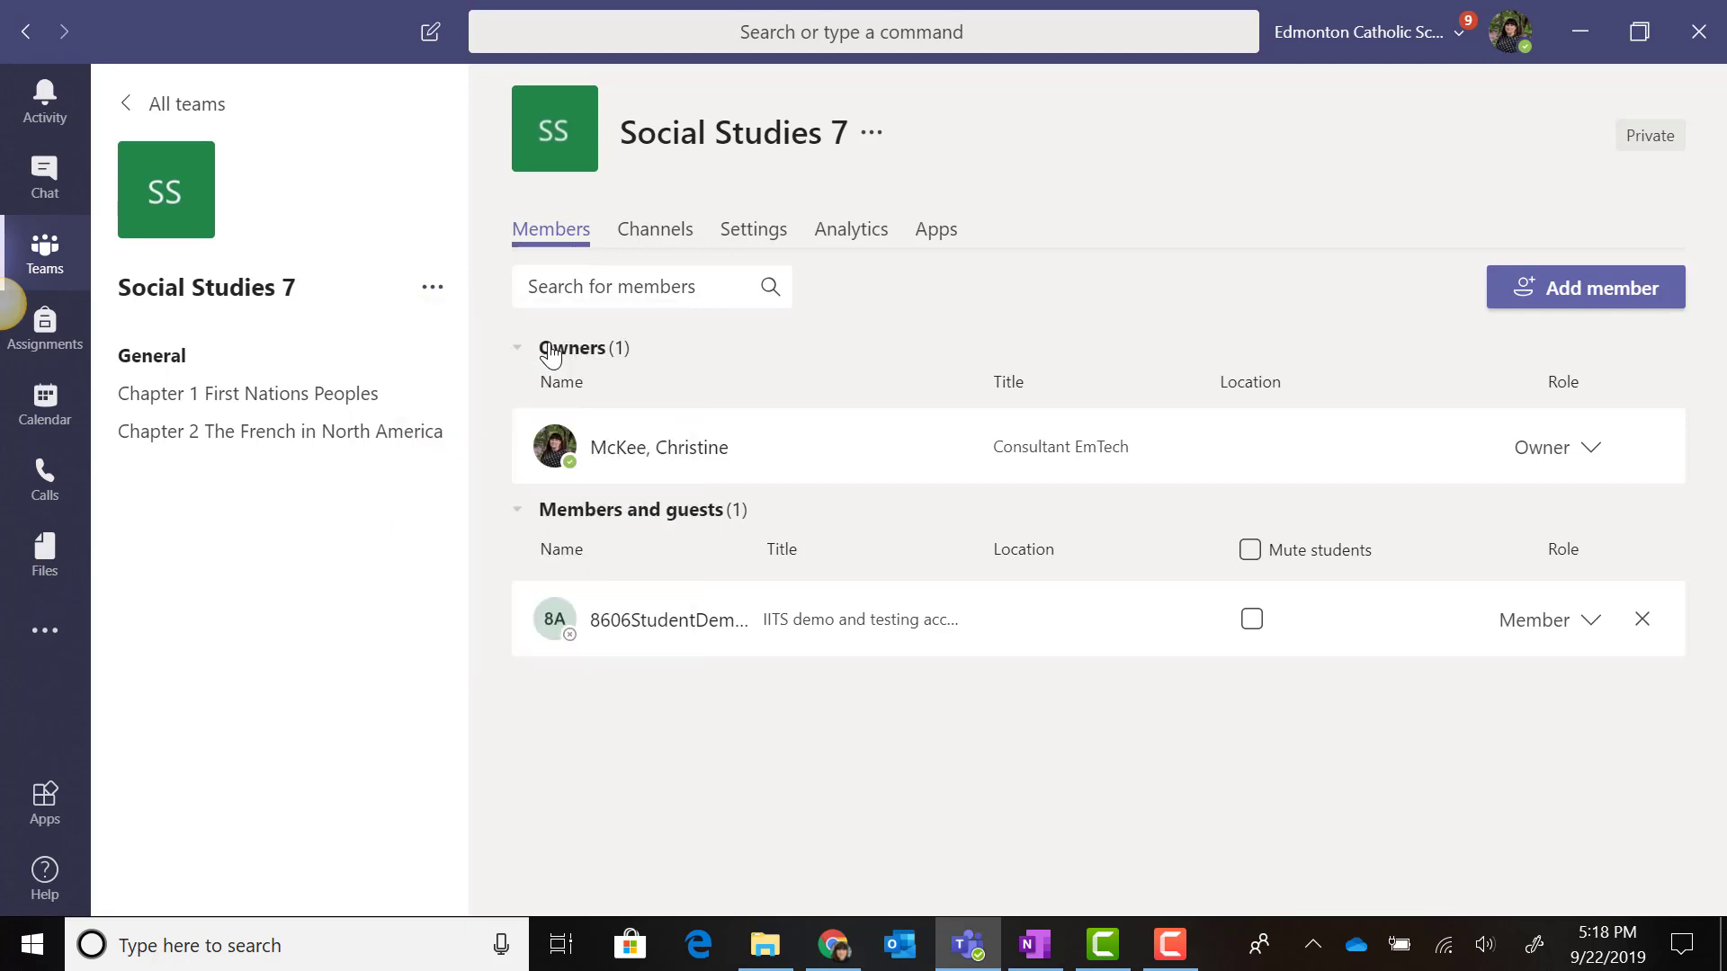
{"action": "left_click", "coordinate": [761, 238]}
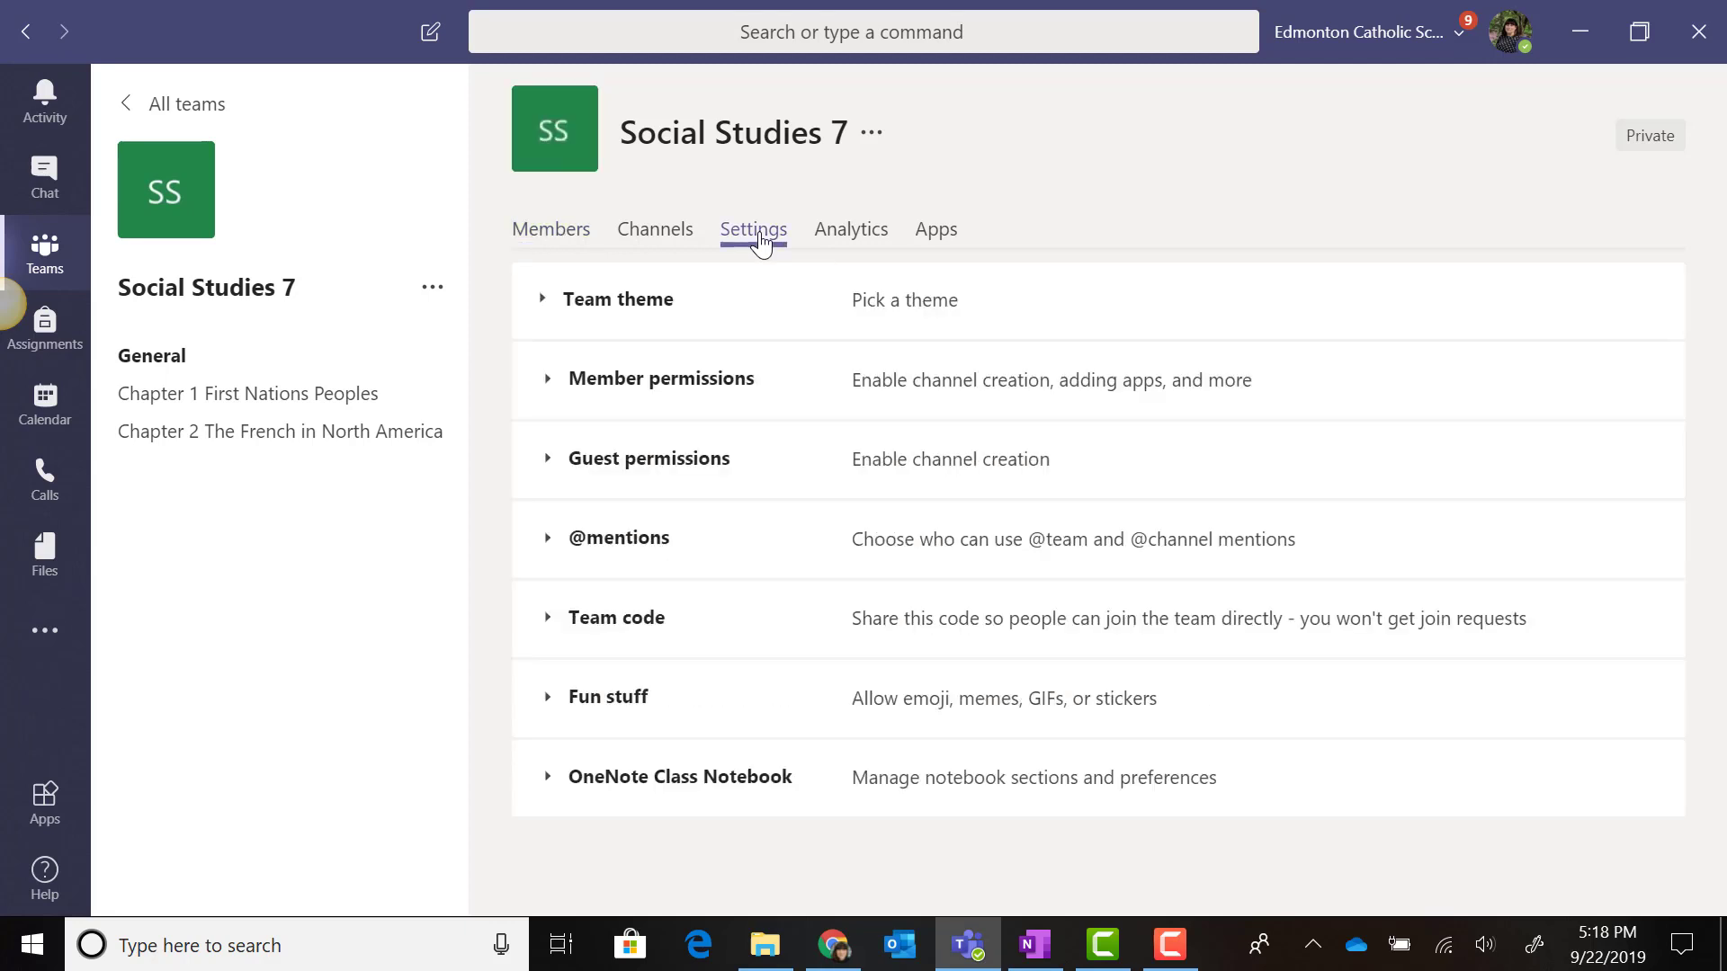
{"action": "left_click", "coordinate": [642, 629]}
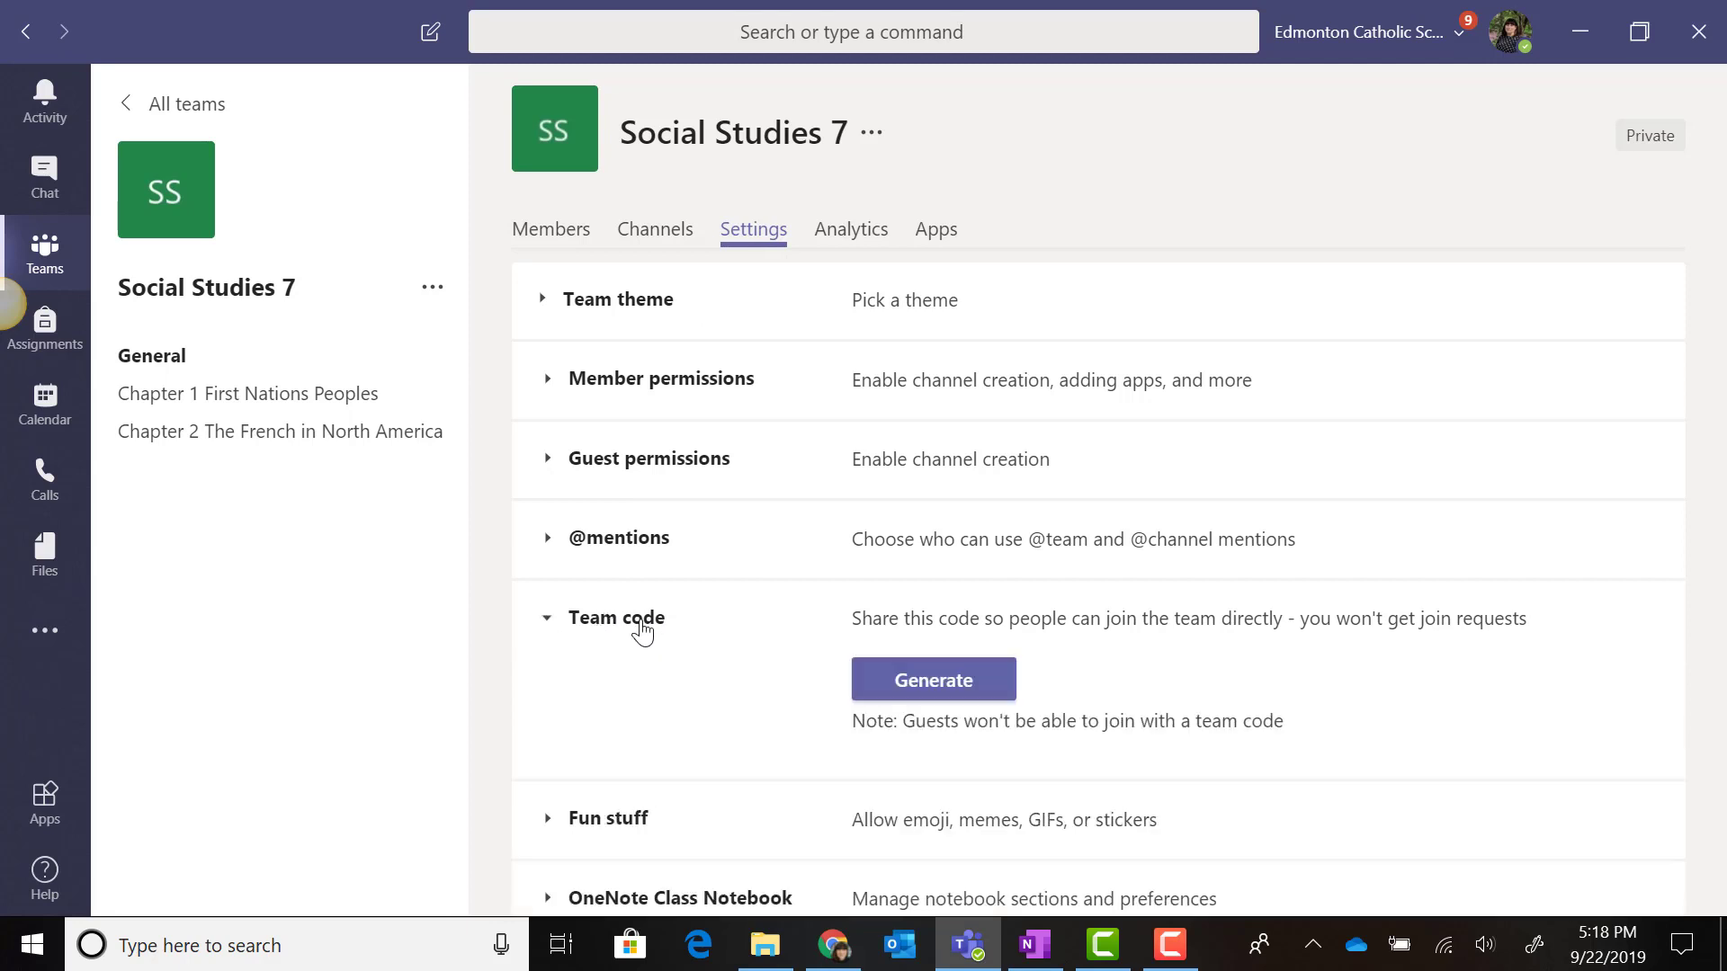
{"action": "left_click", "coordinate": [958, 683]}
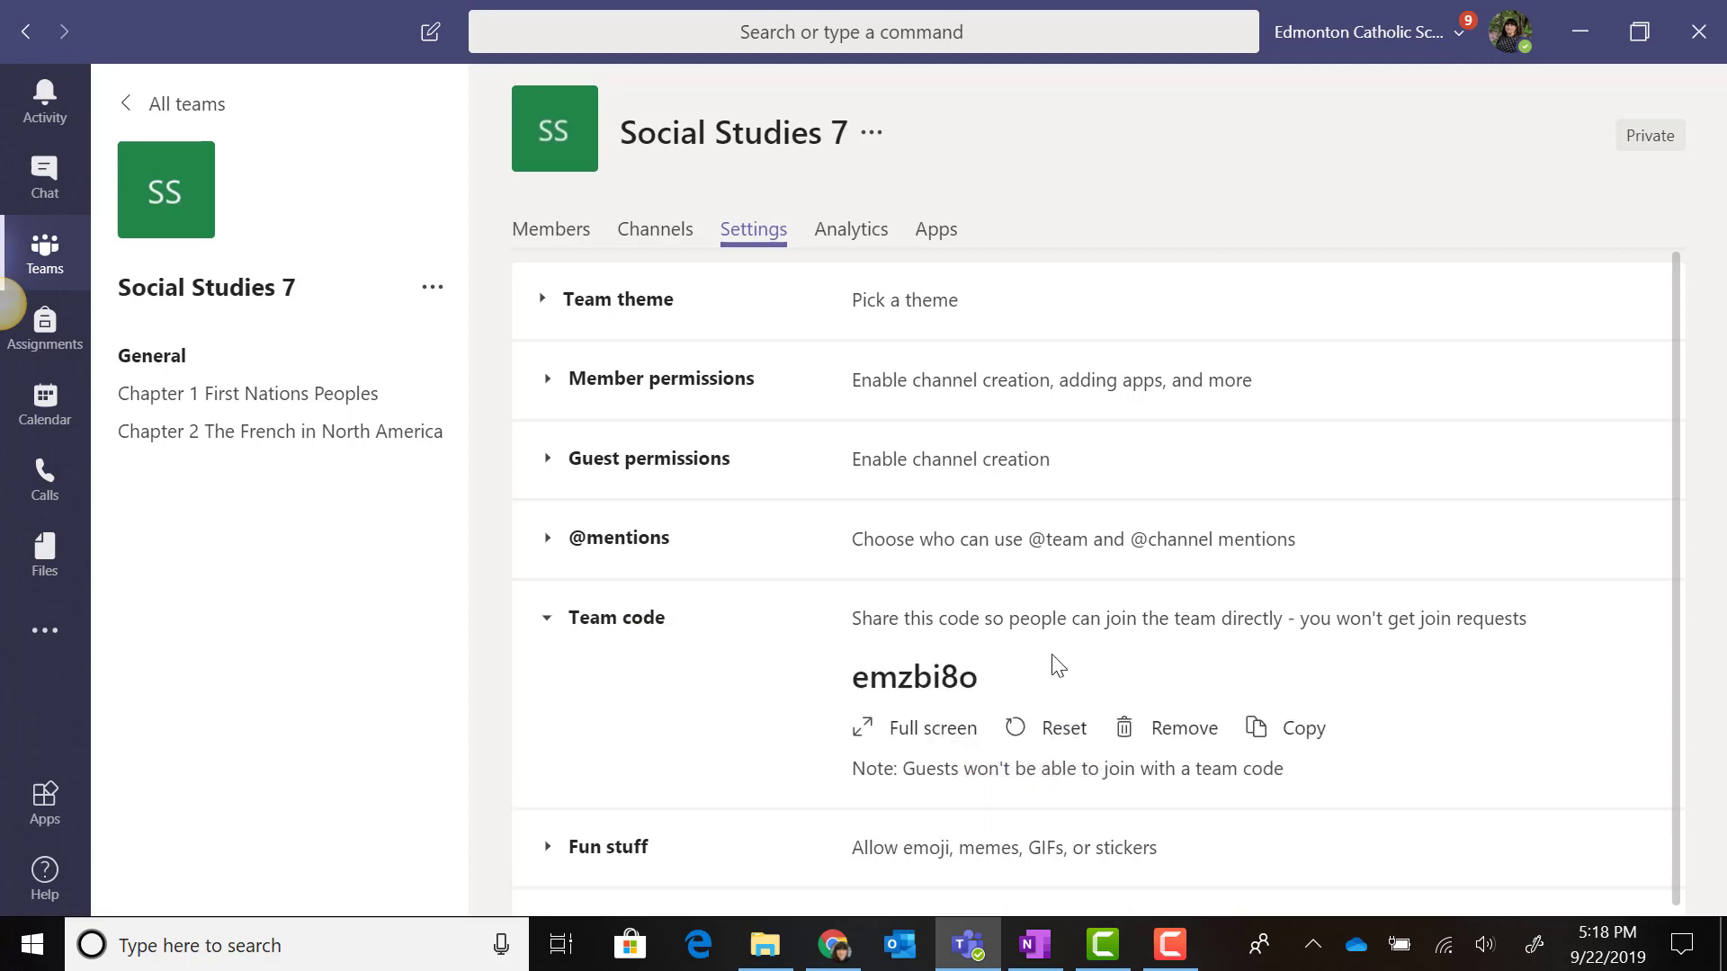
Display the Social Studies 7 team code in full screen and return to the team settings
{"action": "scroll", "coordinate": [1062, 657], "scroll_direction": "down", "scroll_amount": 1}
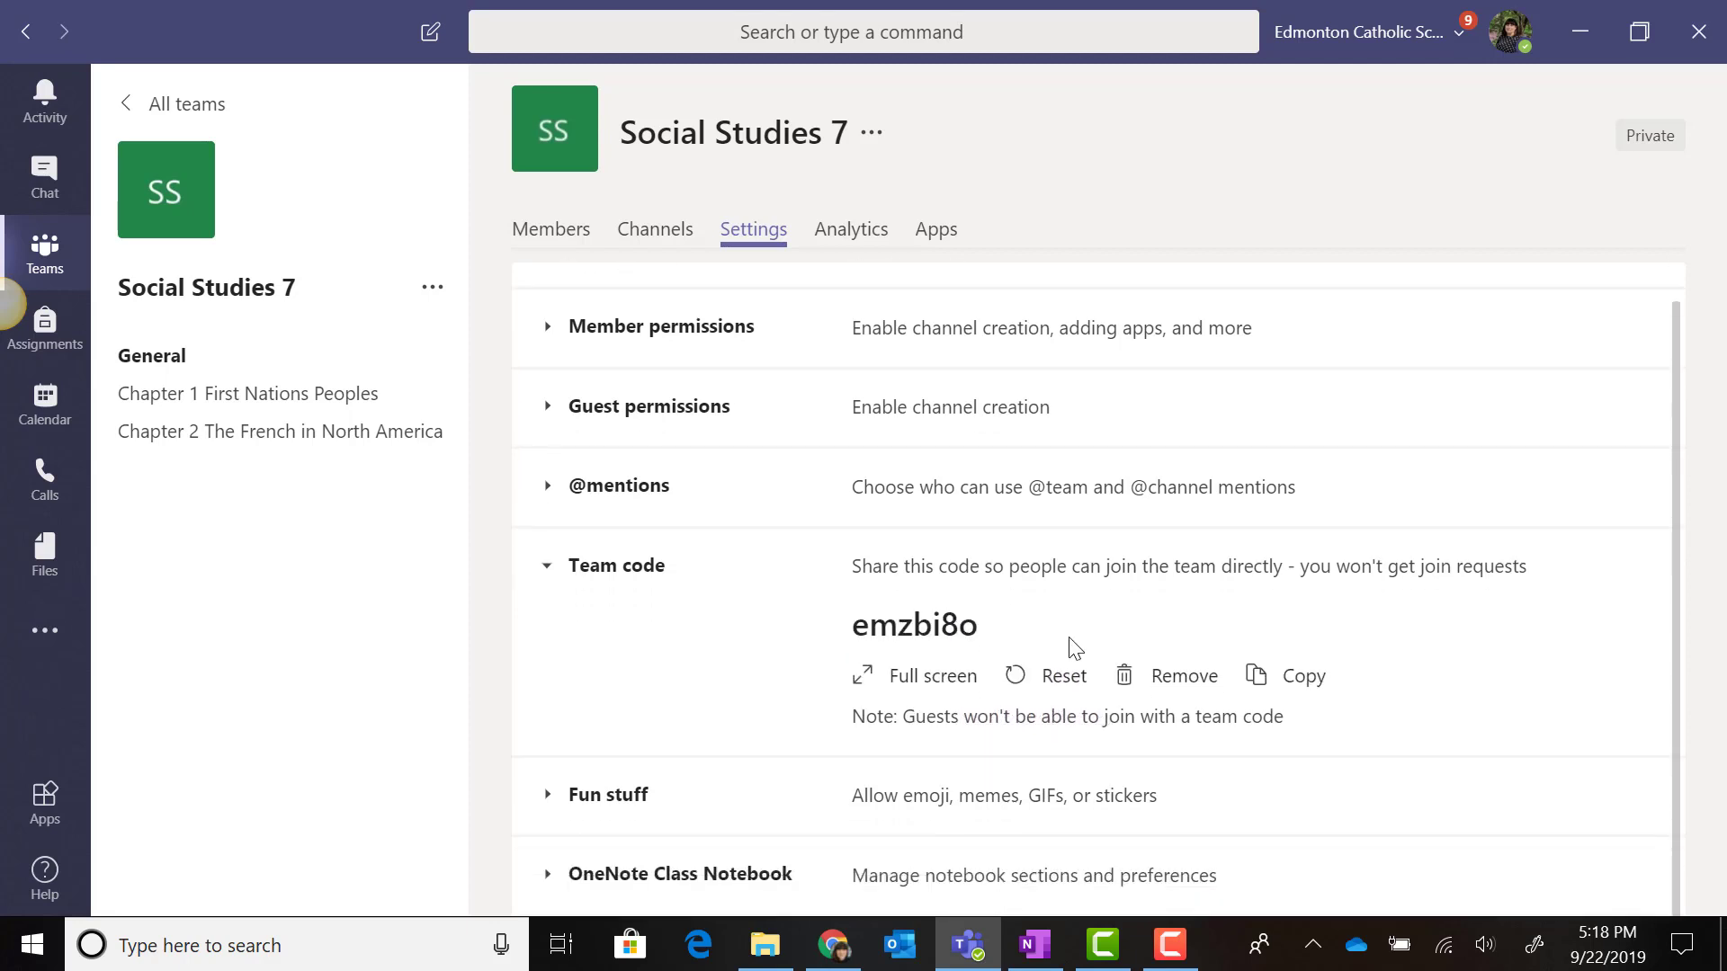
{"action": "left_click", "coordinate": [952, 691]}
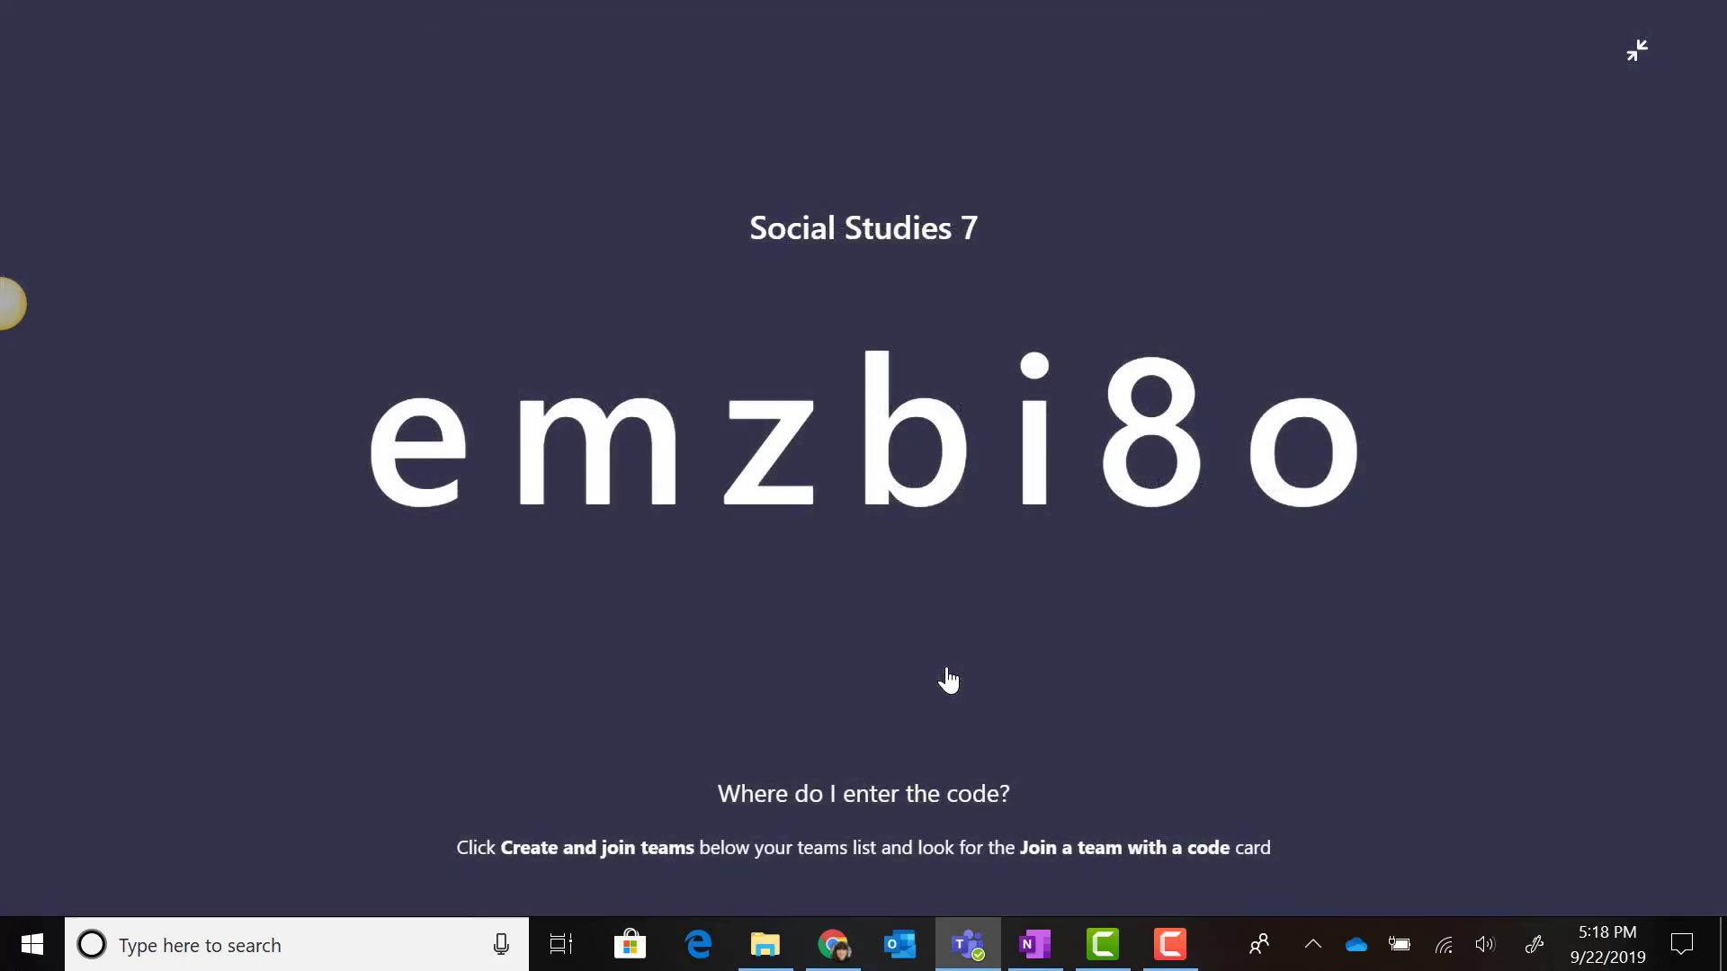
{"action": "left_click", "coordinate": [1637, 50]}
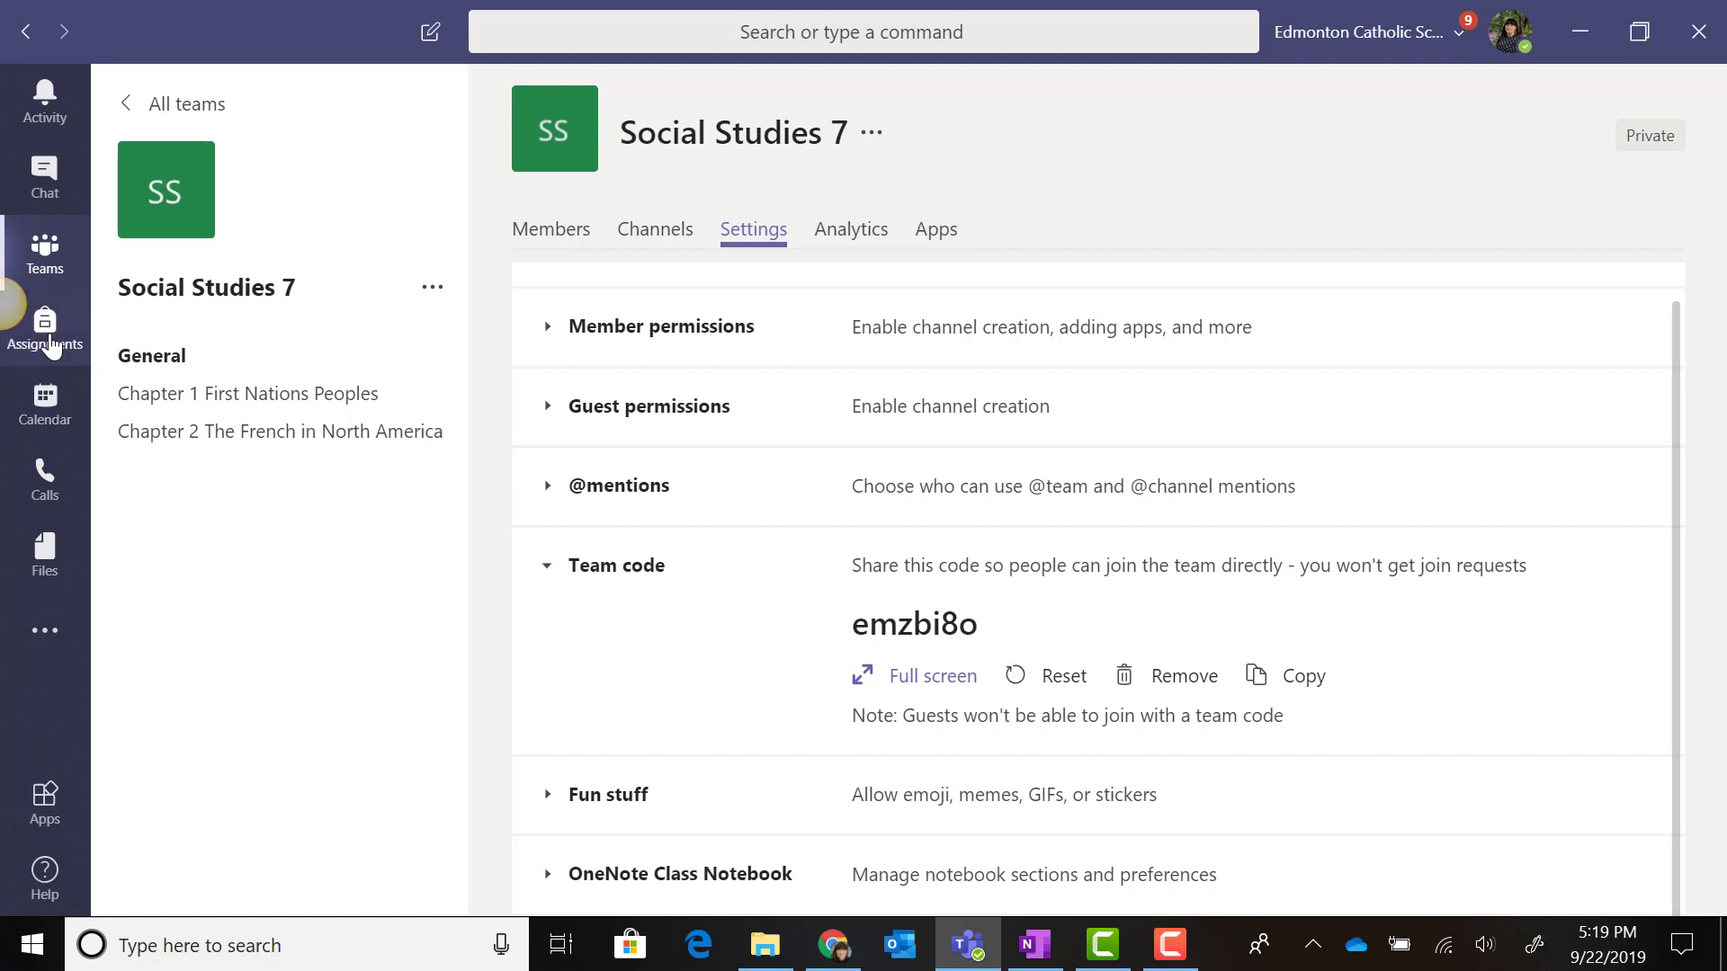
Go to the options for joining or creating a team and select the code entry for joining with a code
{"action": "left_click", "coordinate": [45, 257]}
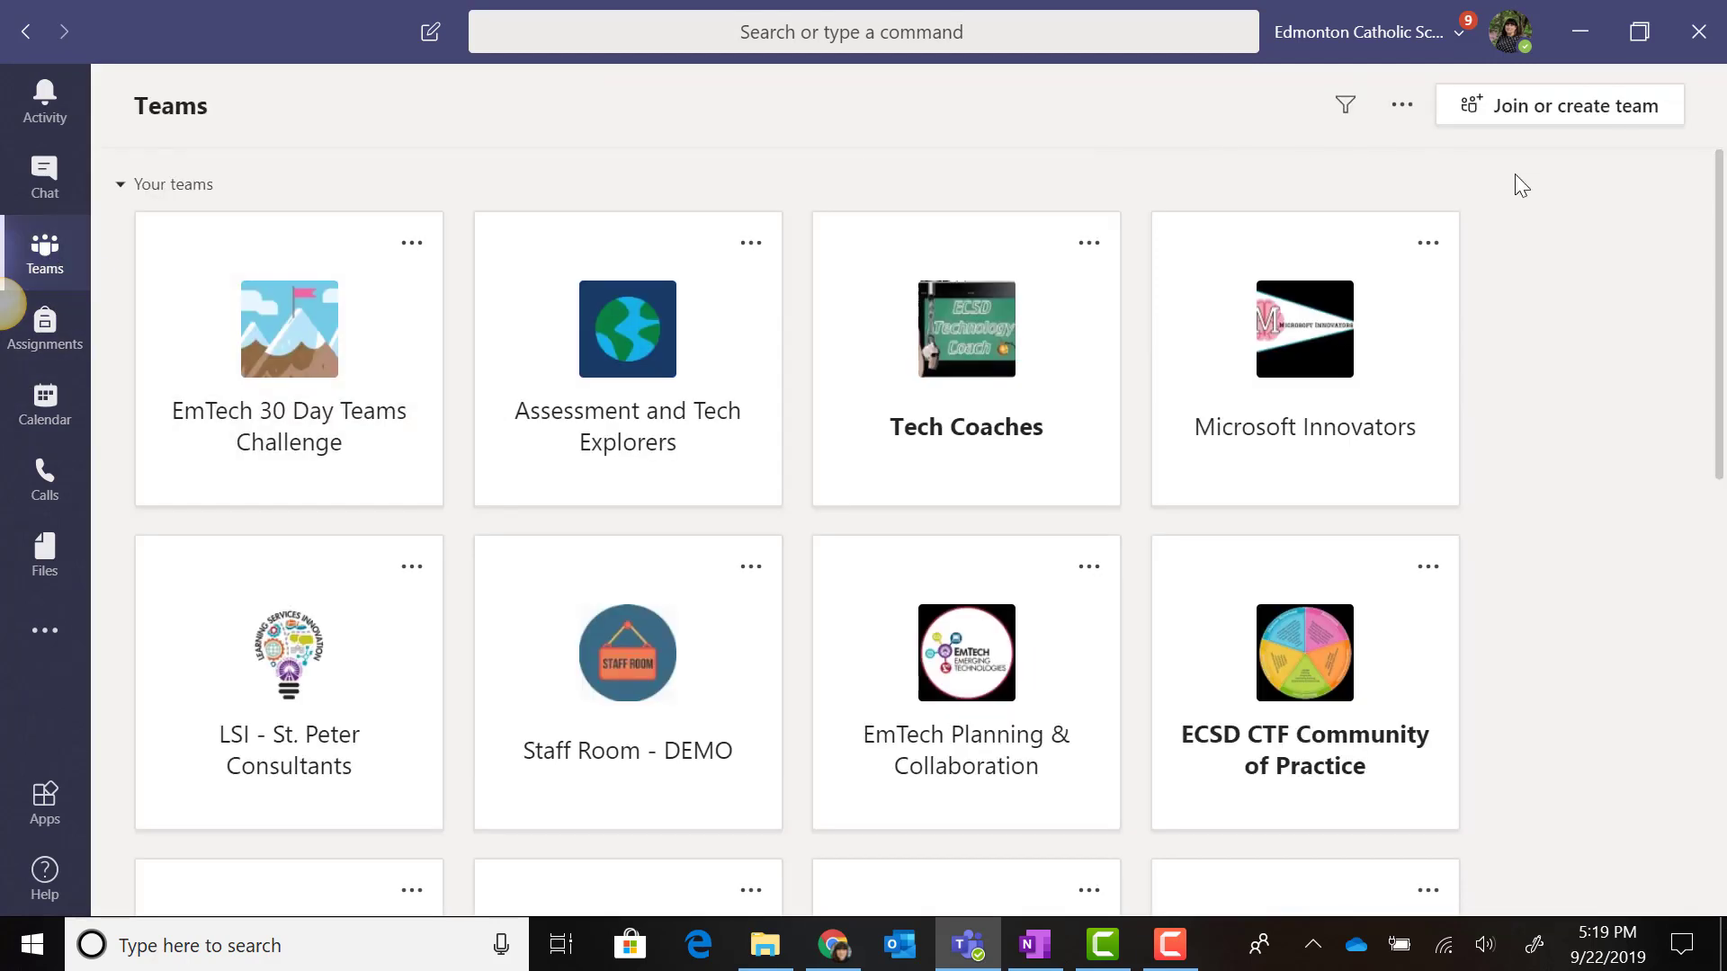
{"action": "left_click", "coordinate": [1530, 115]}
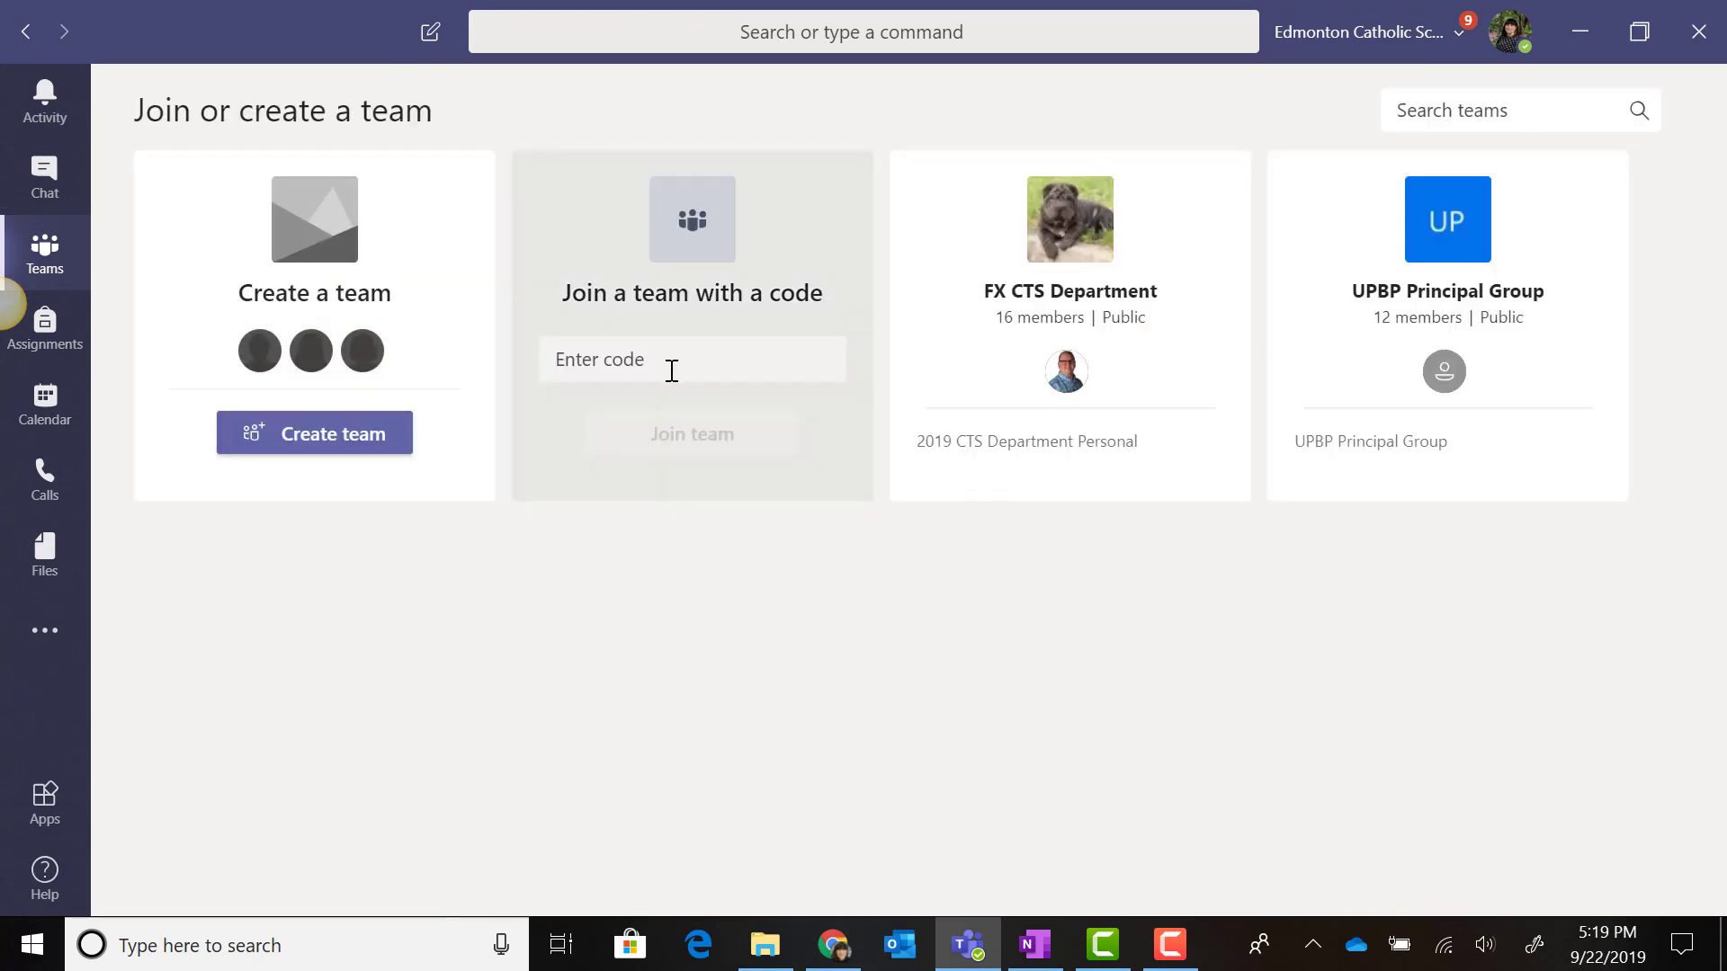
{"action": "left_click", "coordinate": [671, 371]}
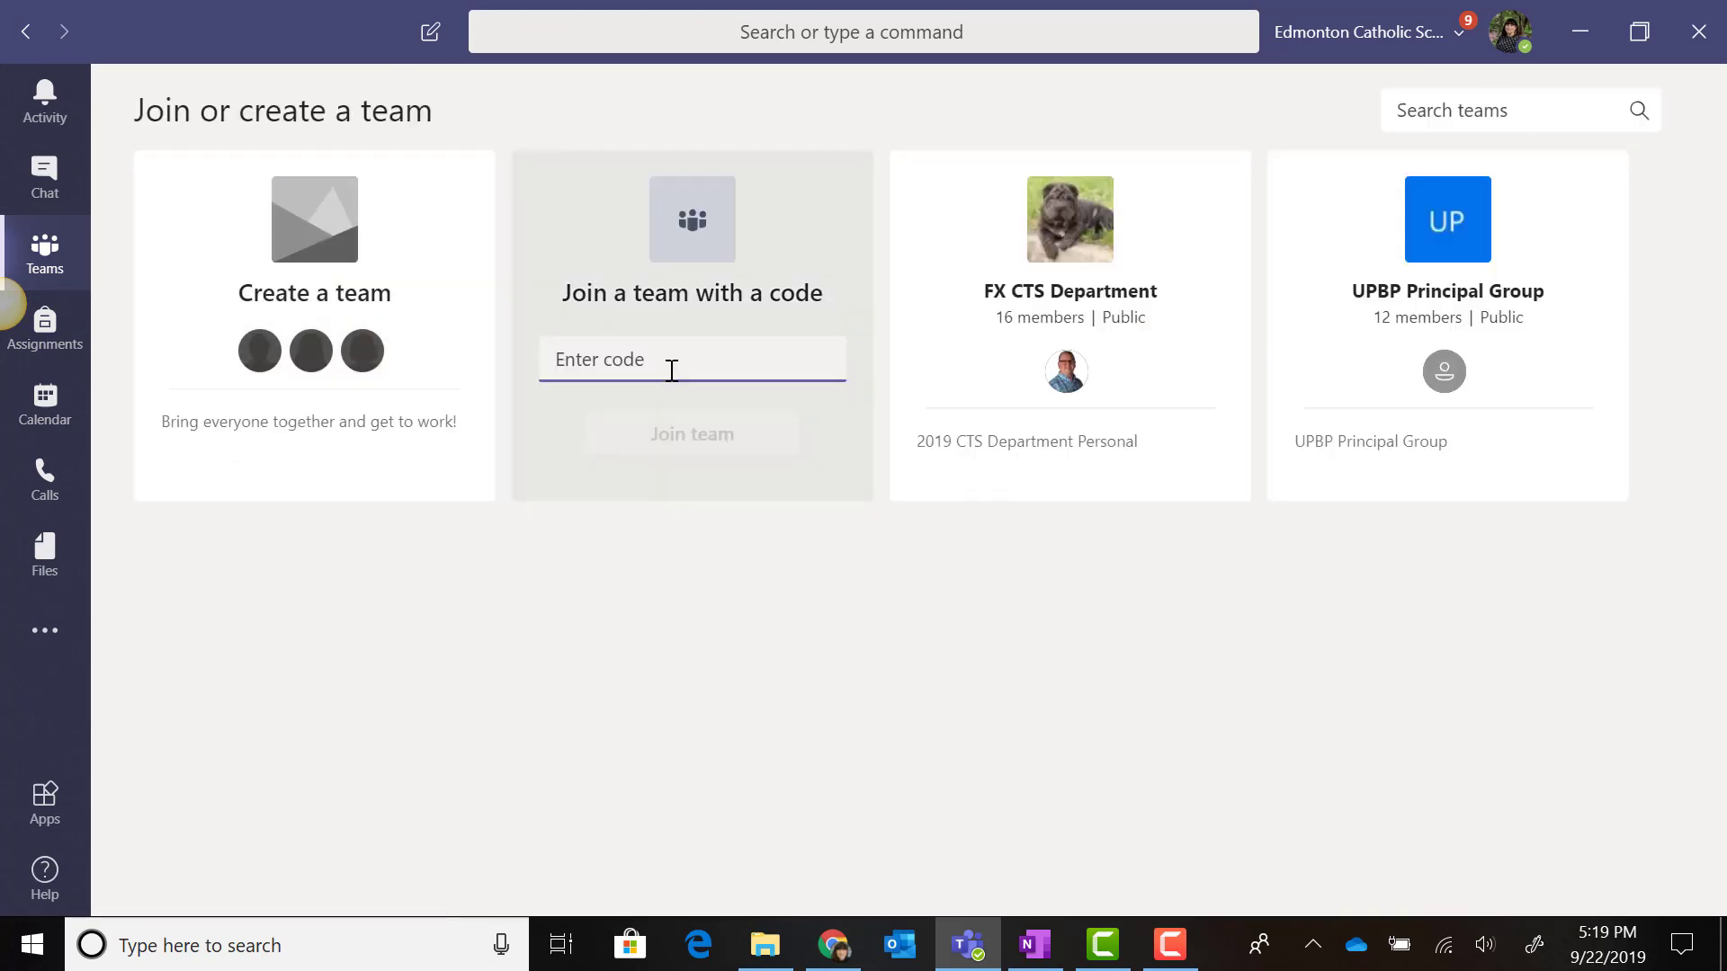